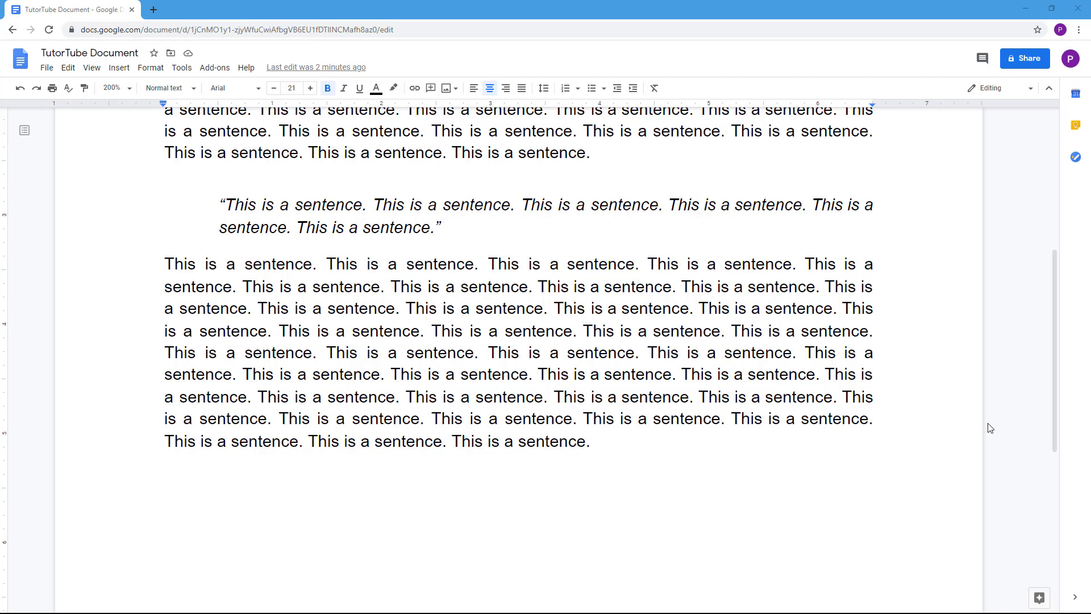
Type 'Item One', 'Item Two' and 'Item Three' on new lines below the body text, then select them.
left_click(620, 436)
scroll(622, 441, "down", 3)
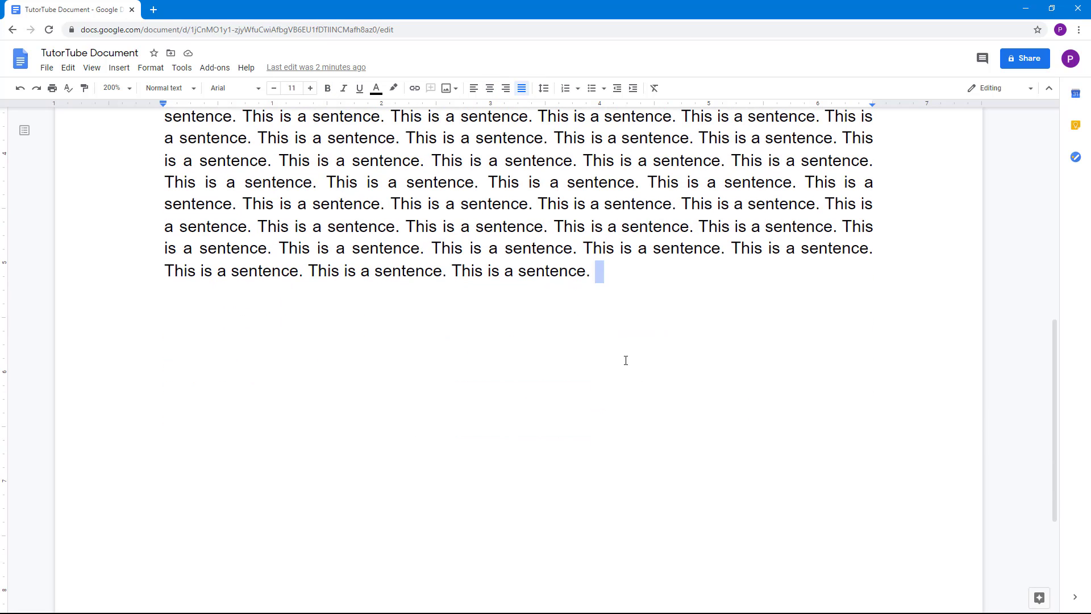
key("Return")
key("Return")
type("Item ")
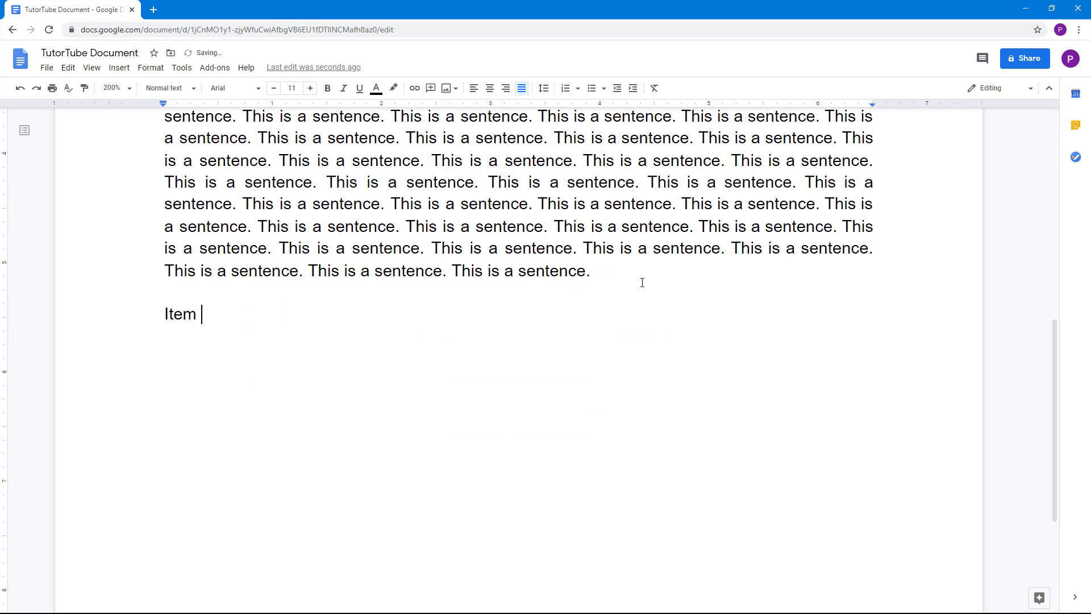
type("One")
key("Return")
type("Item Two")
key("Return")
type("Item 3")
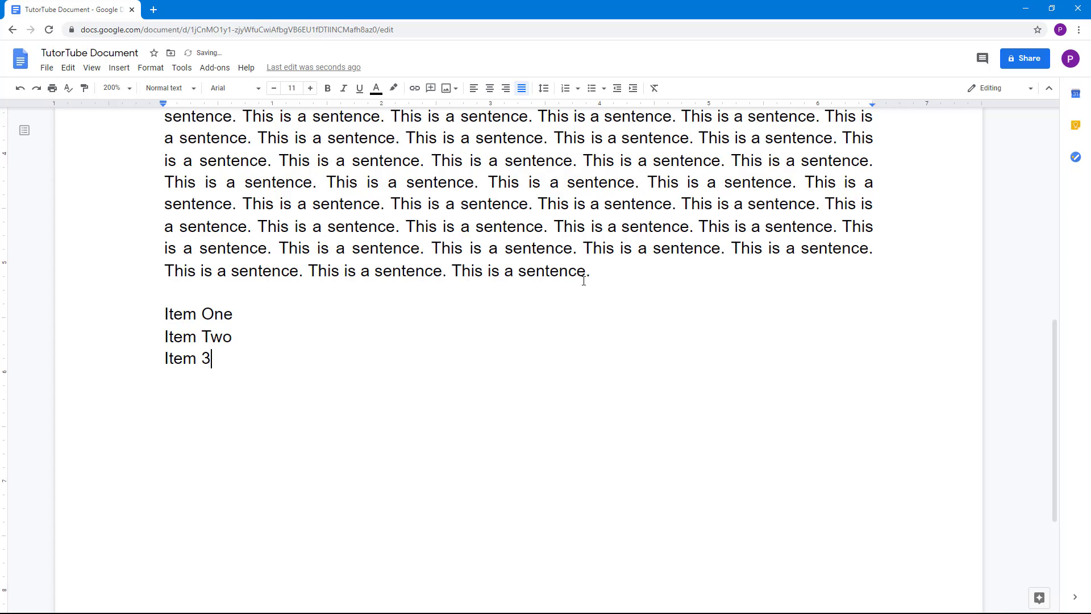
key("BackSpace")
type("Three")
left_click_drag(164, 314, 255, 362)
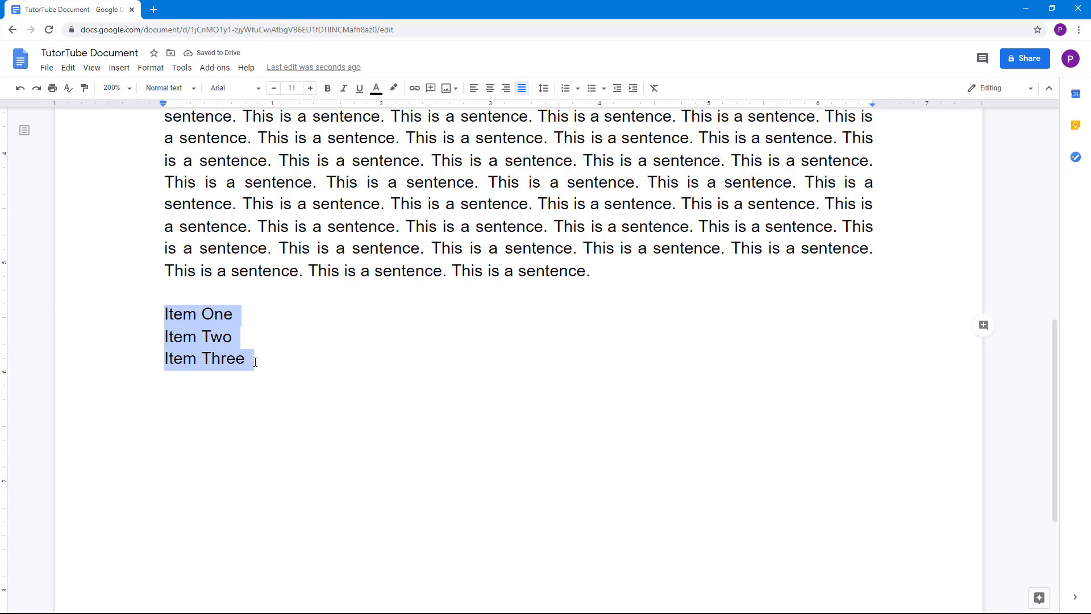
Number the three Item lines with the 01. 02. 03. numbering style.
left_click(565, 89)
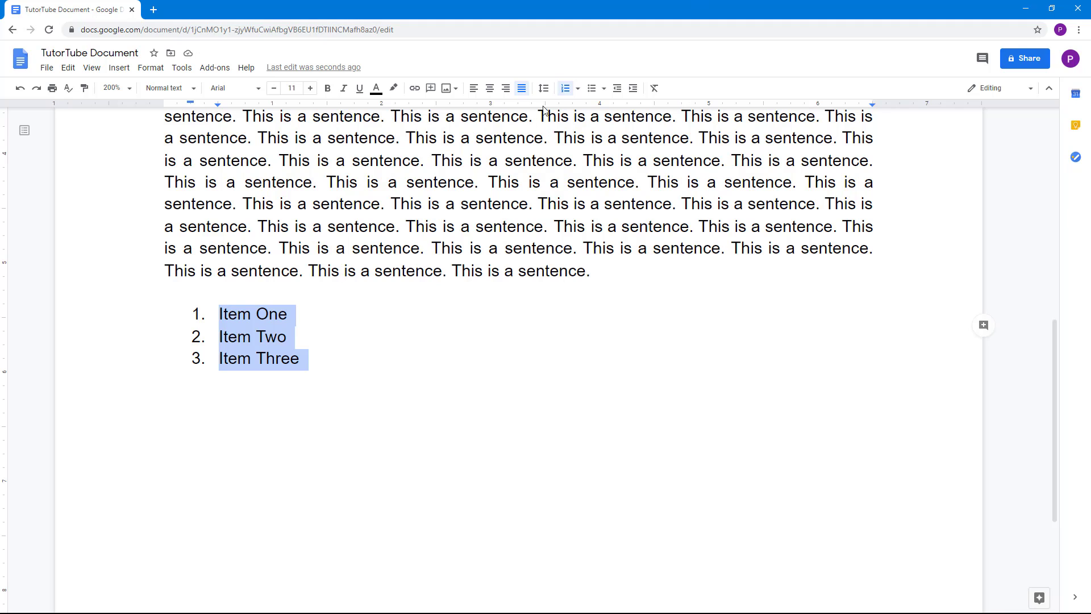
left_click(578, 90)
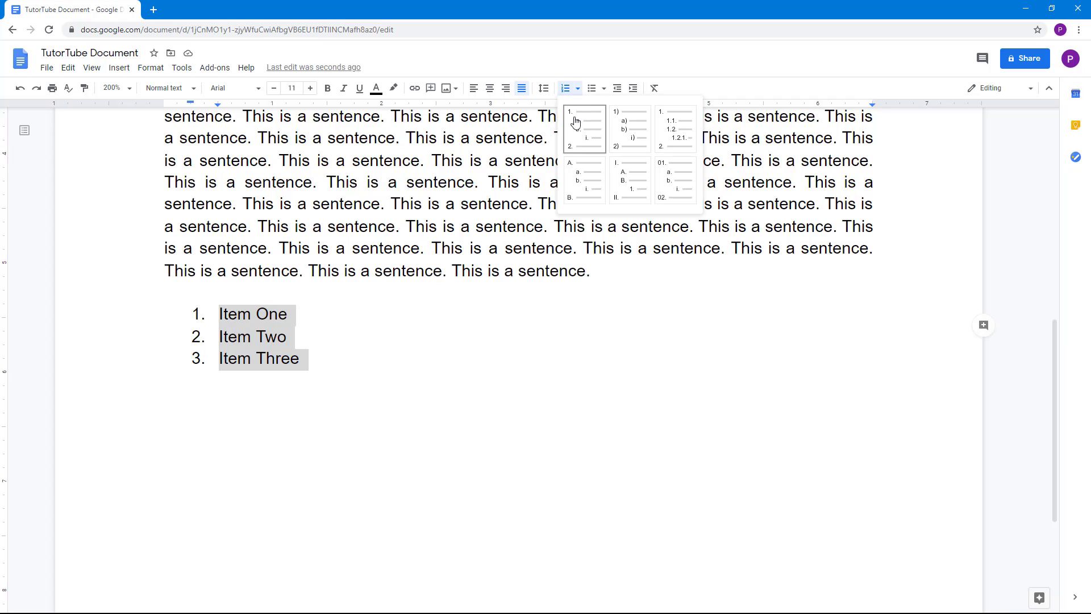
left_click(626, 125)
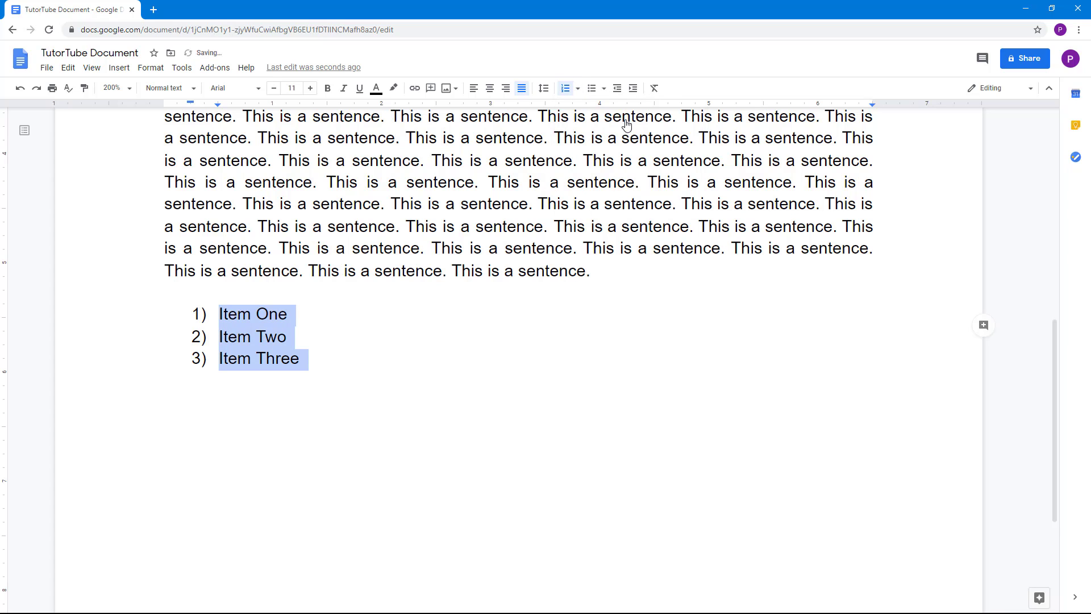
left_click(579, 90)
left_click(677, 134)
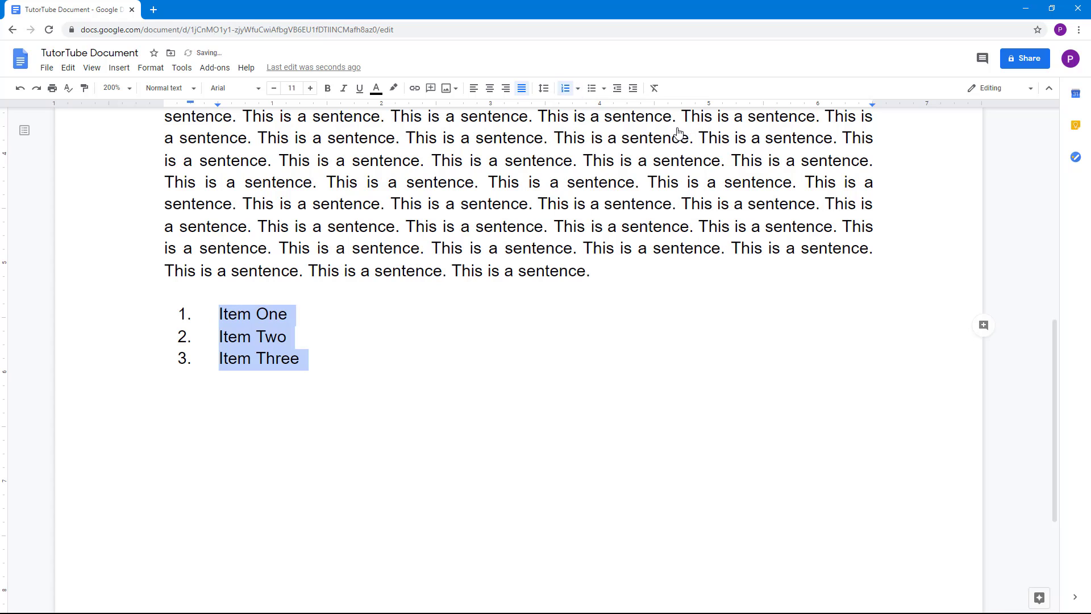
left_click(578, 89)
left_click(671, 178)
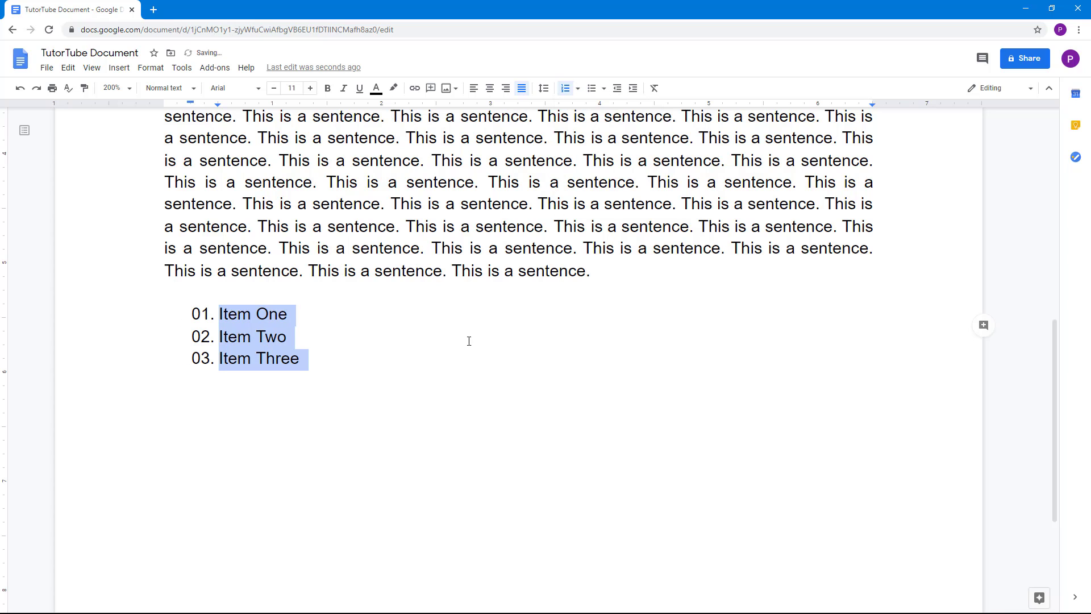
left_click(335, 359)
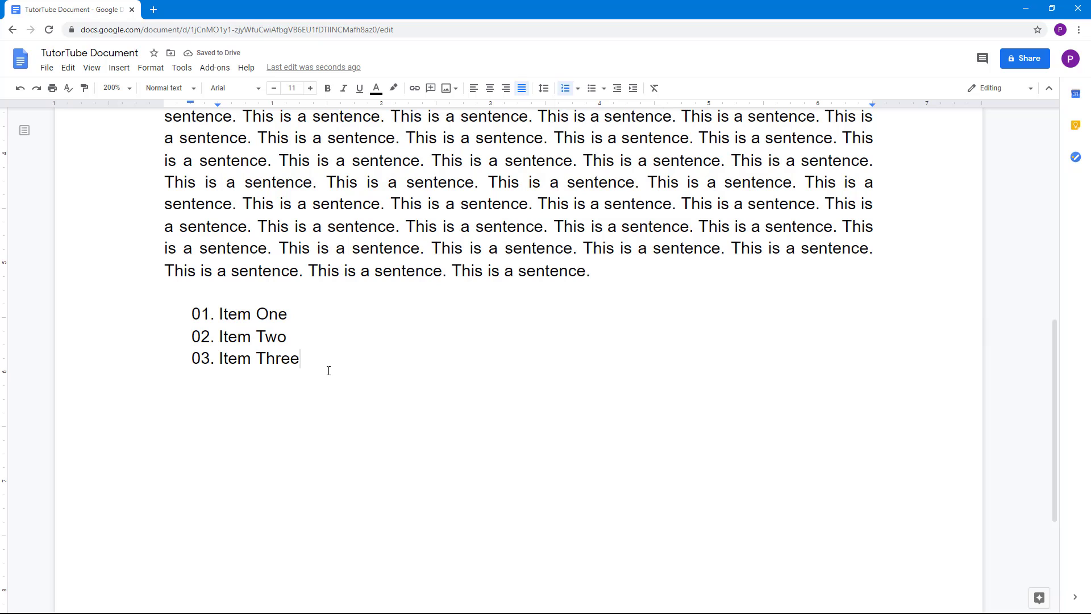
left_click(330, 321)
Add 'Item Between' and two more sub-items indented under Item One as a. to c.
key("Return")
type("I")
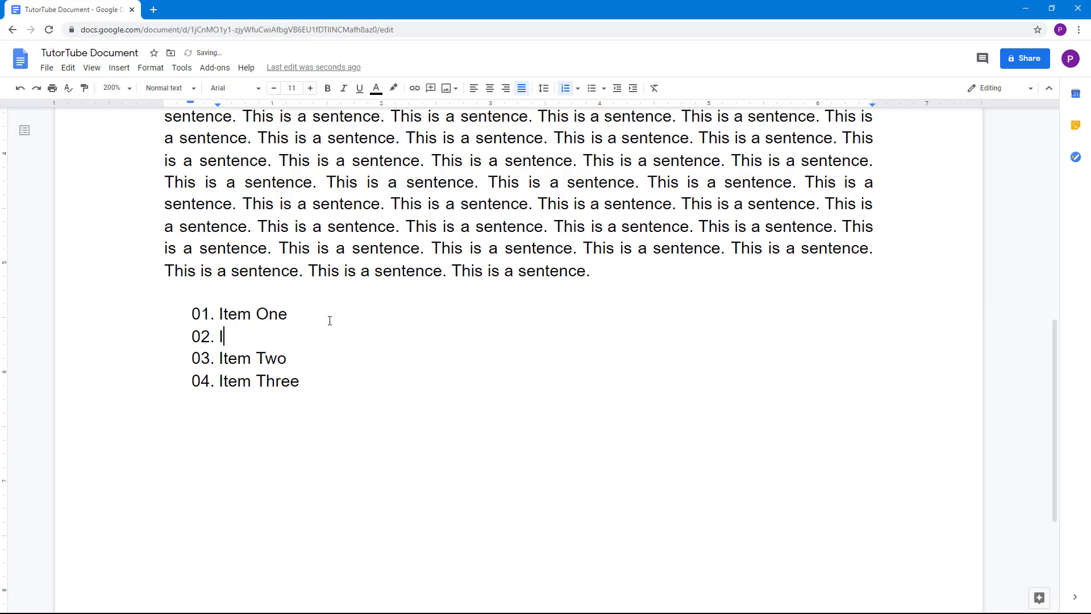
type("tem Between")
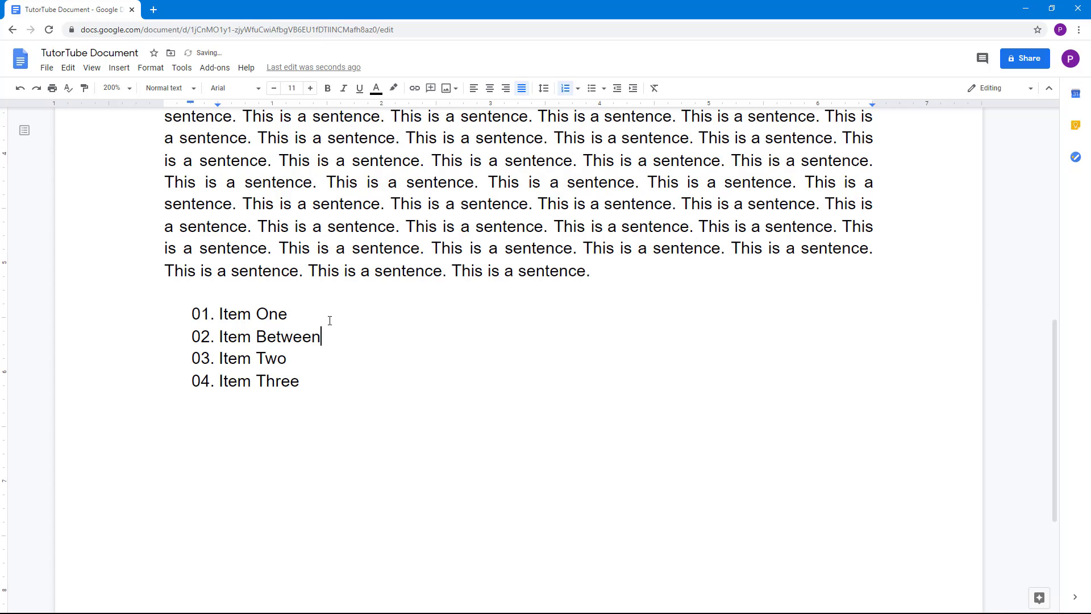
left_click(220, 340)
key("Tab")
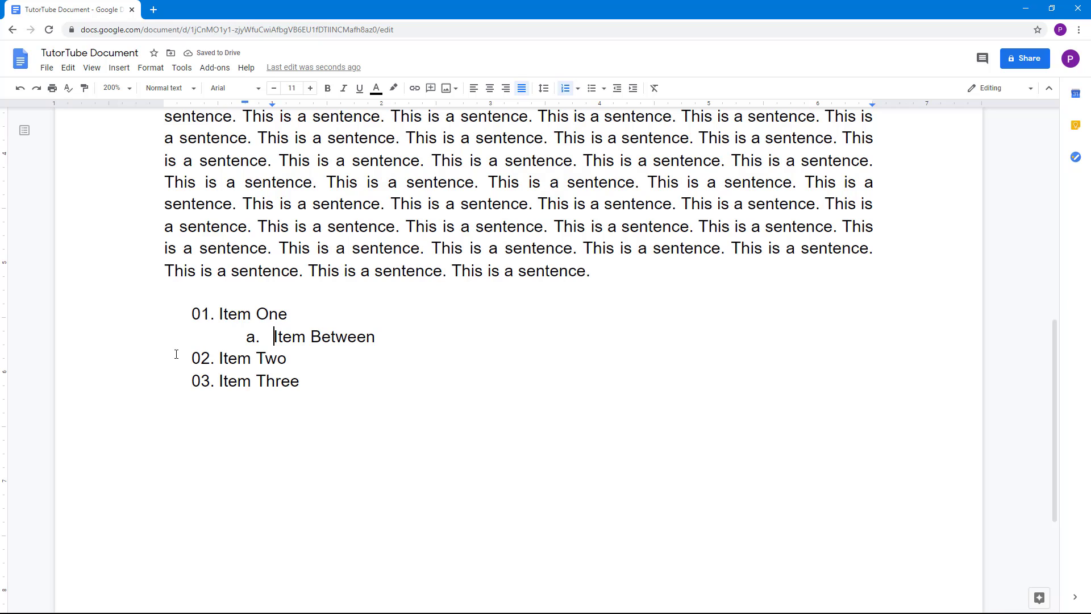
key("Return")
type("dfghjdfhjhfg")
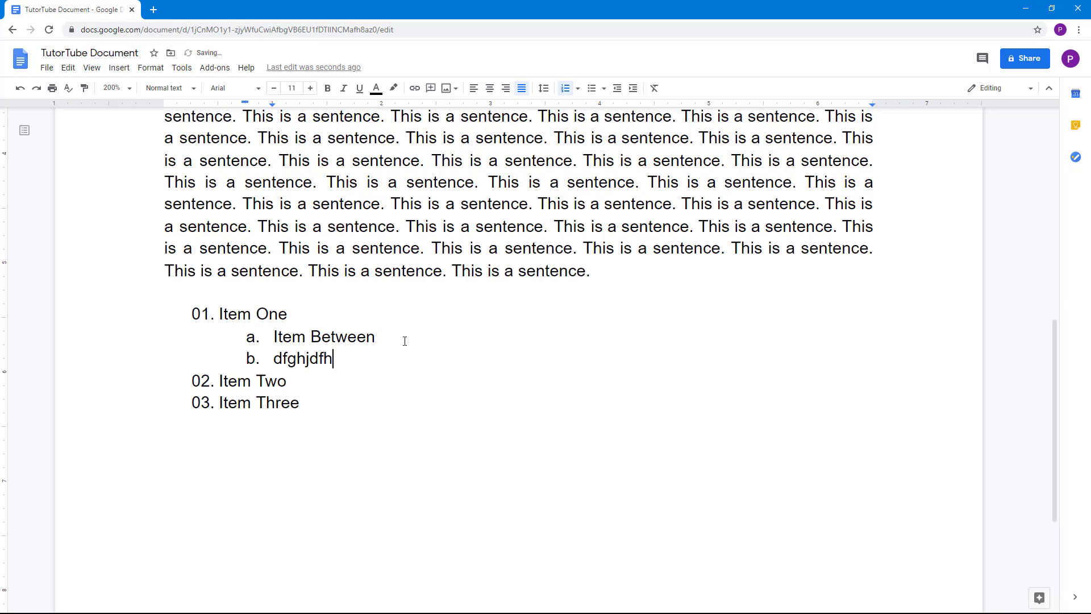
key("Return")
type("dfkgdfgjk")
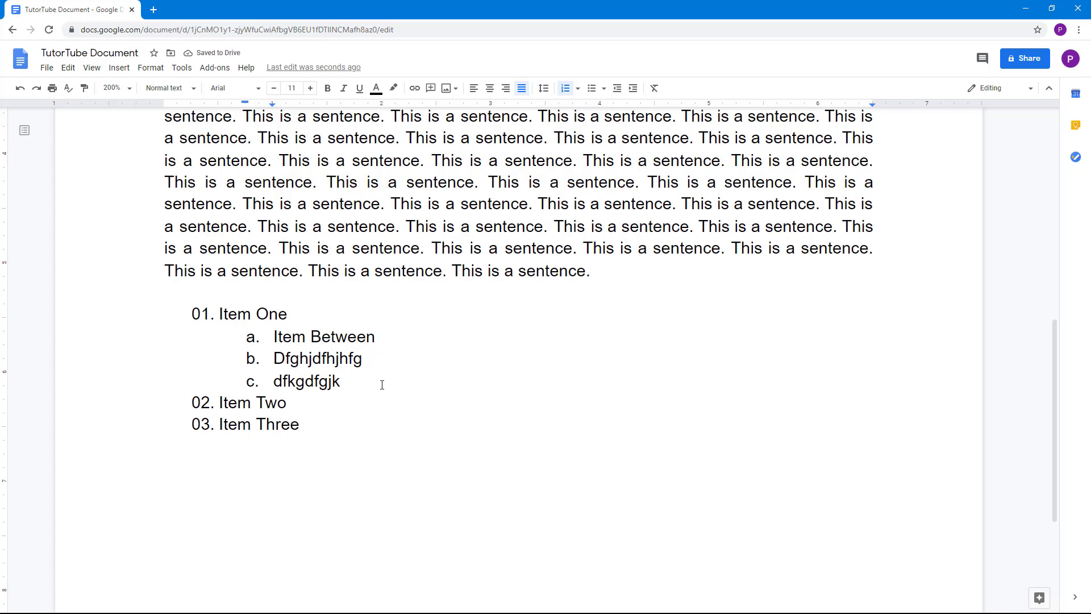
Add two third-level entries, i. and ii., indented below sub-item c.
key("Return")
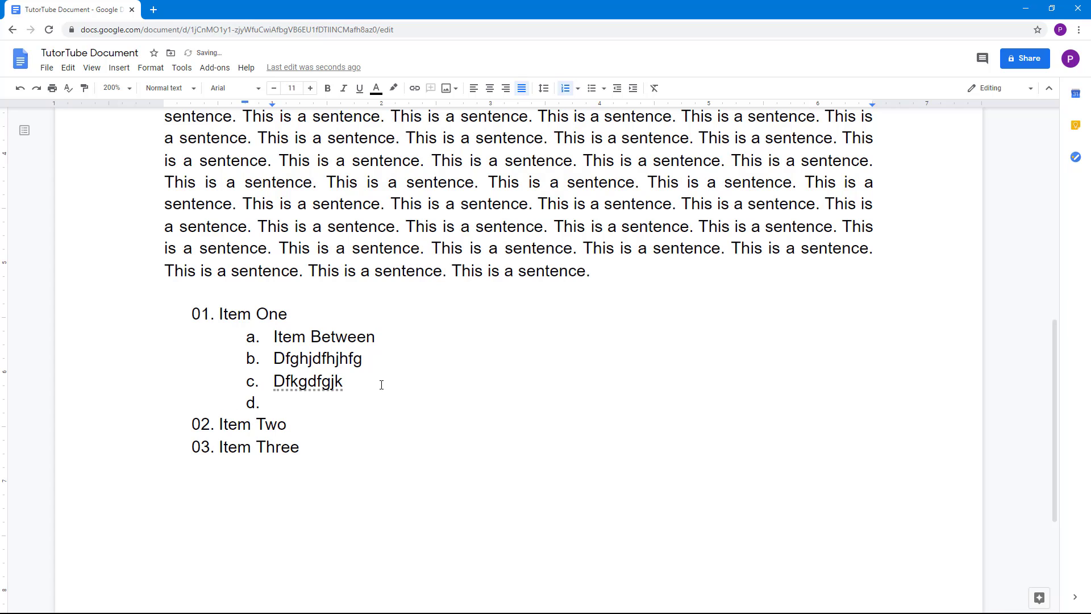
key("Tab")
type("fjhidfhidf")
key("Return")
type("dfkghkdfh")
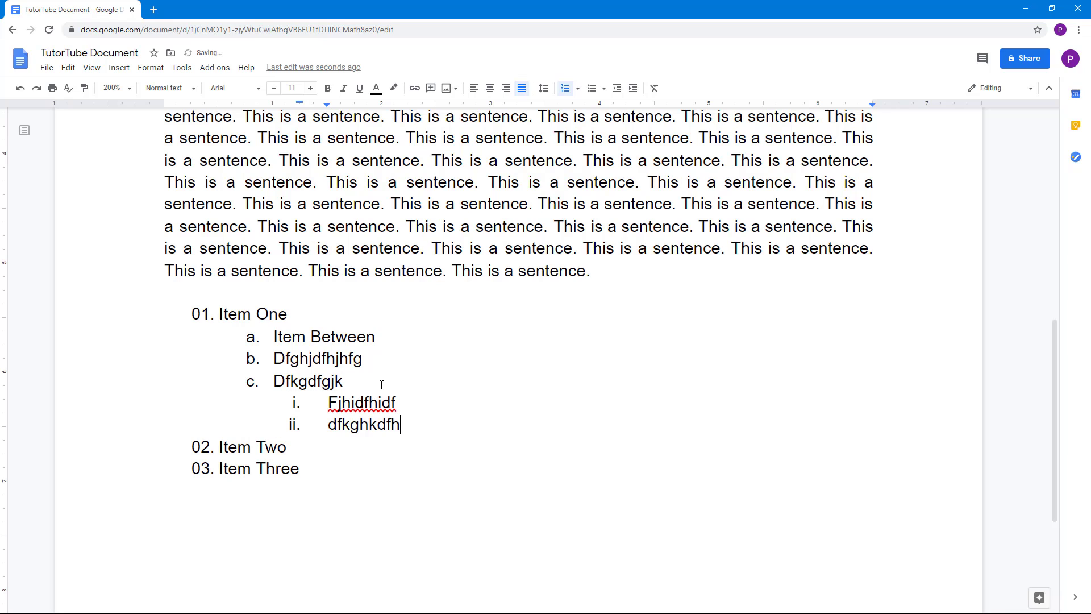
left_click(328, 424)
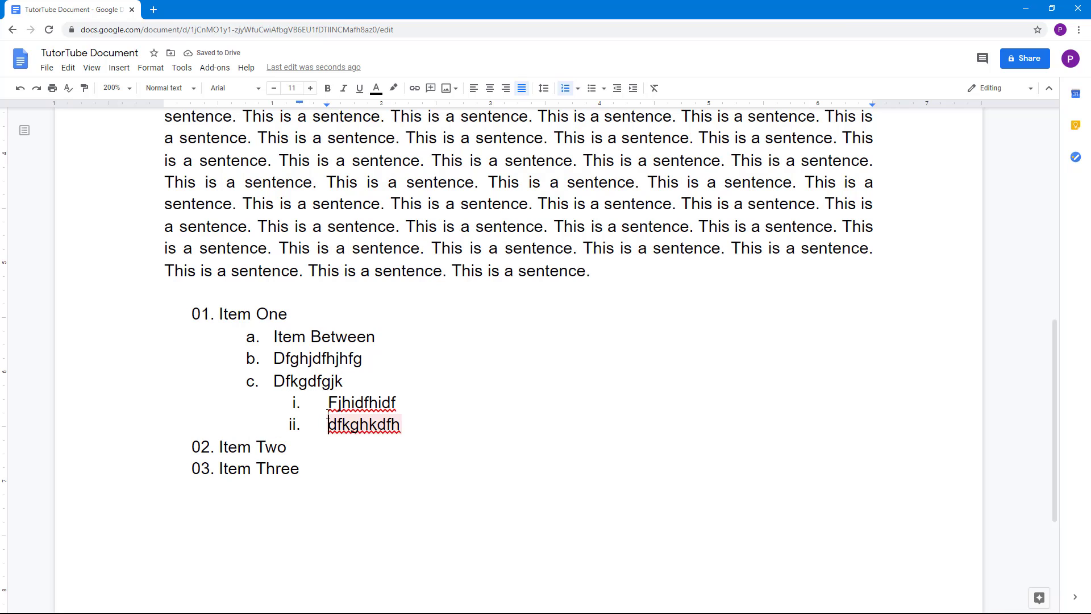
left_click(615, 90)
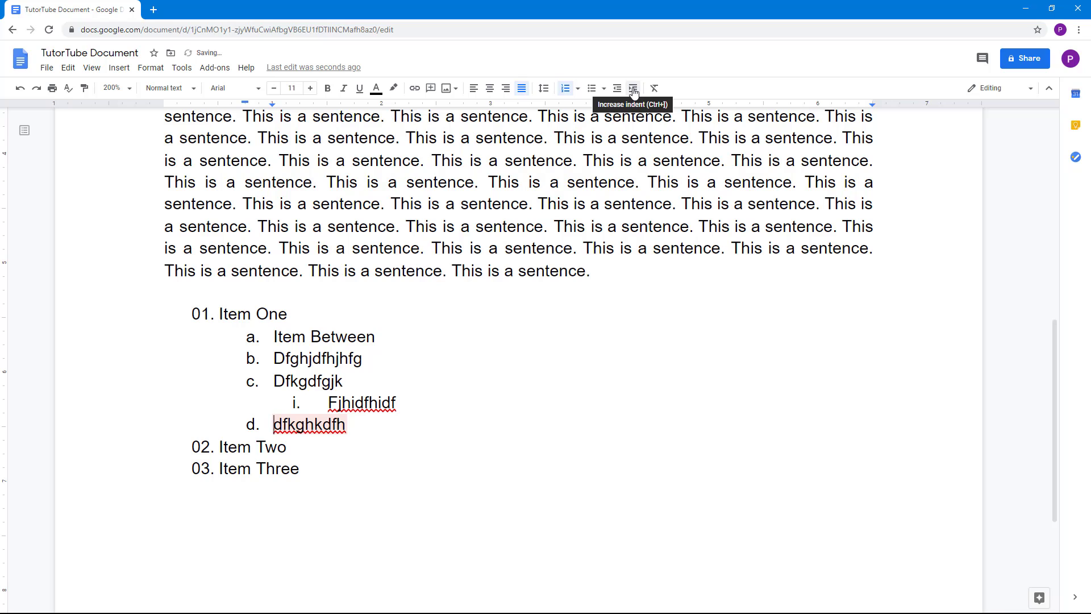
left_click(634, 91)
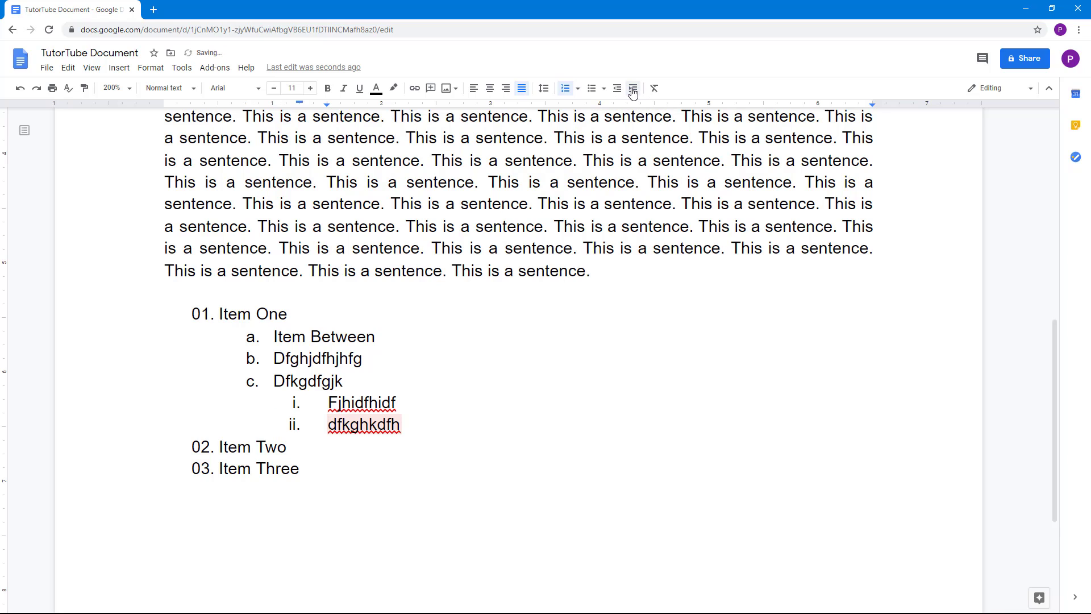
left_click(618, 93)
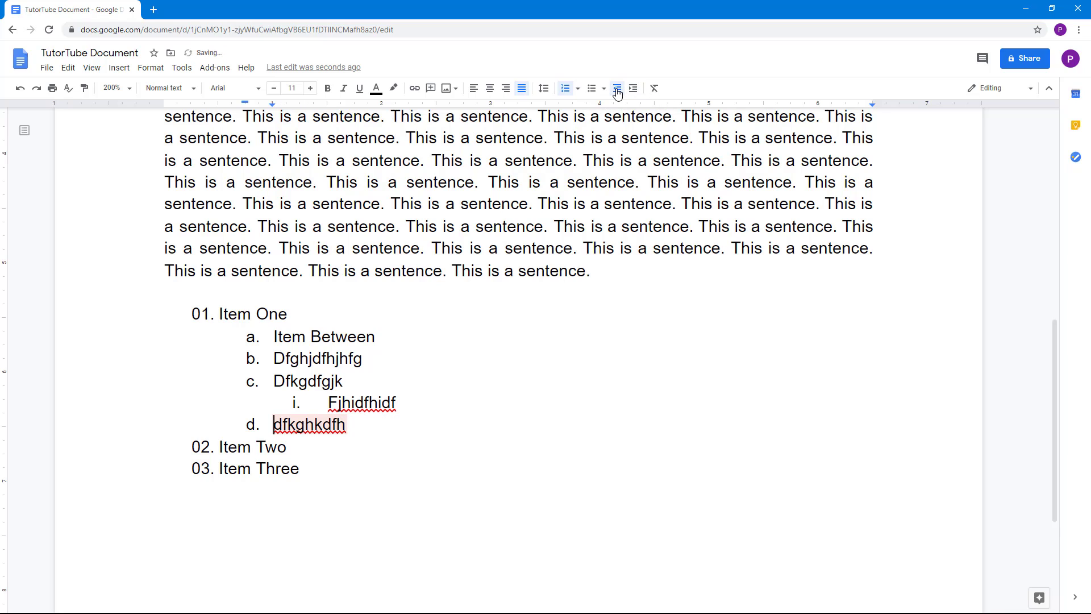
left_click(617, 92)
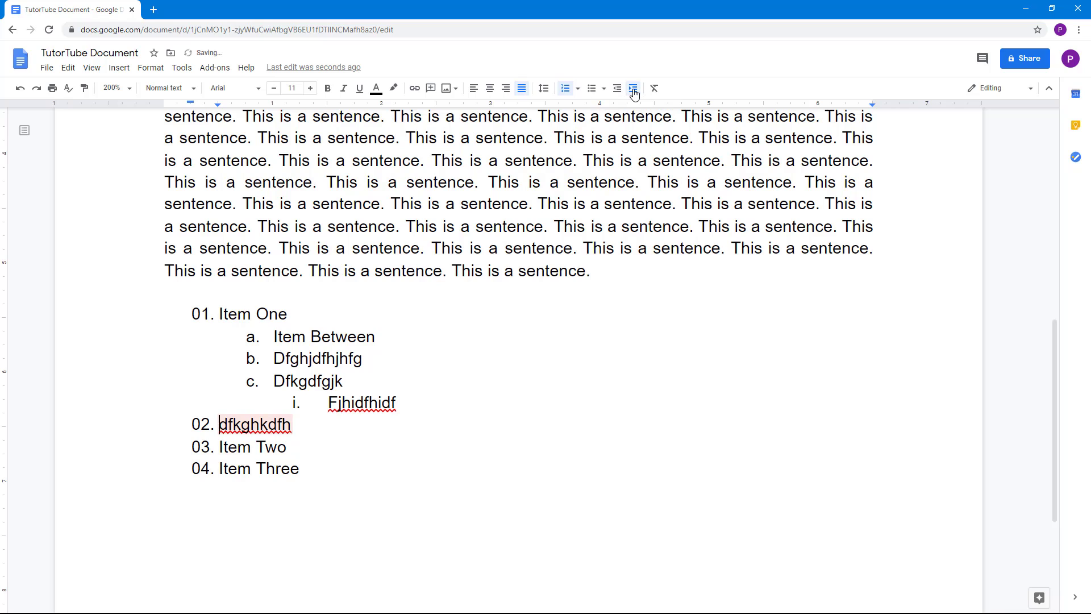
left_click(634, 91)
left_click(634, 91)
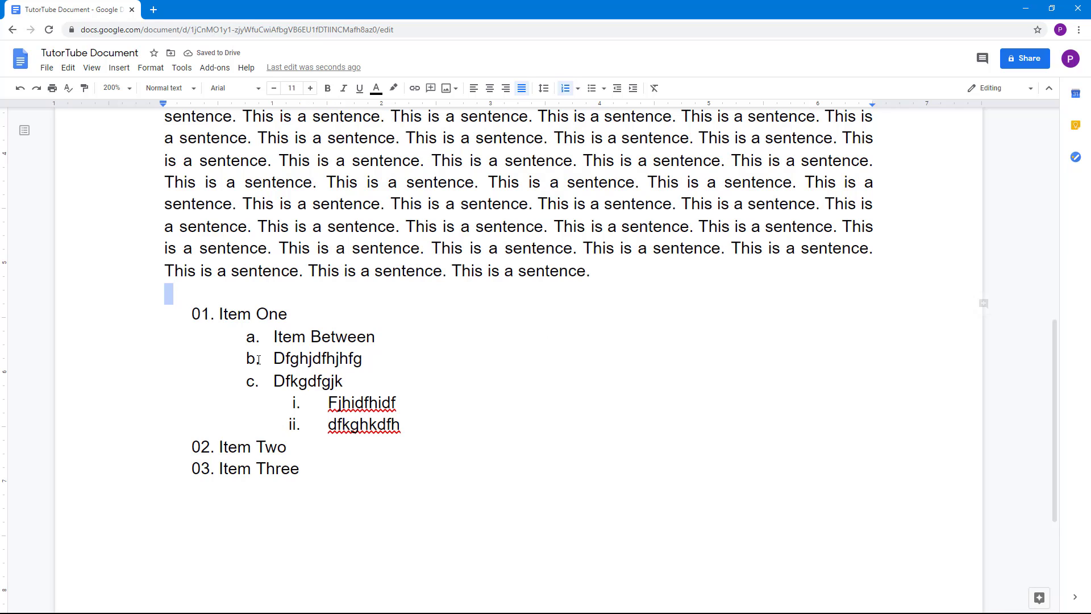
Apply the I. A. 1. outline numbering preset to all list levels.
left_click_drag(165, 292, 349, 470)
left_click(351, 474)
left_click(224, 313)
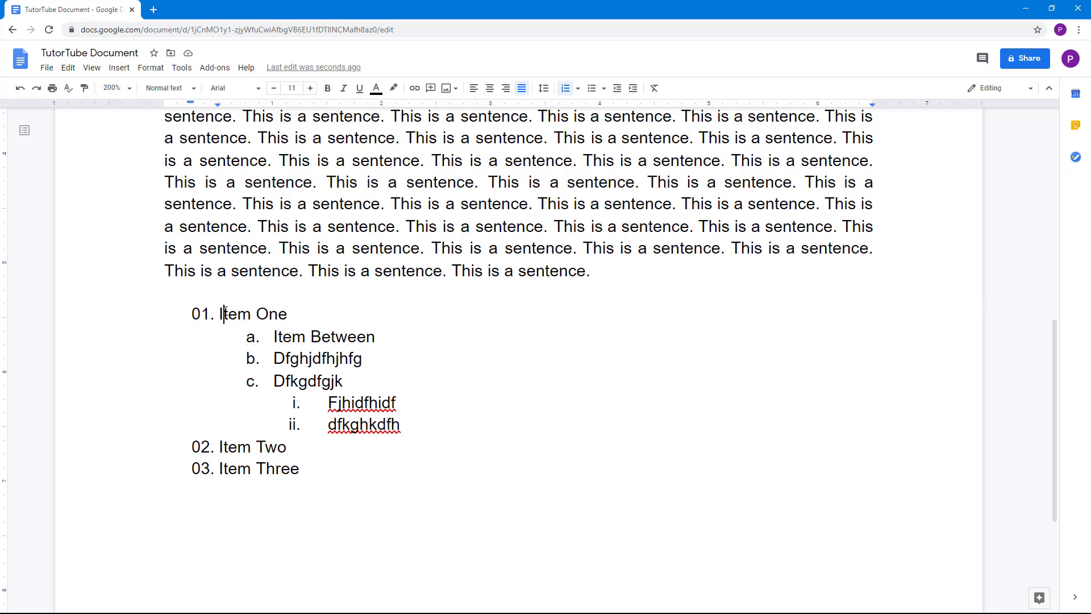
left_click(606, 90)
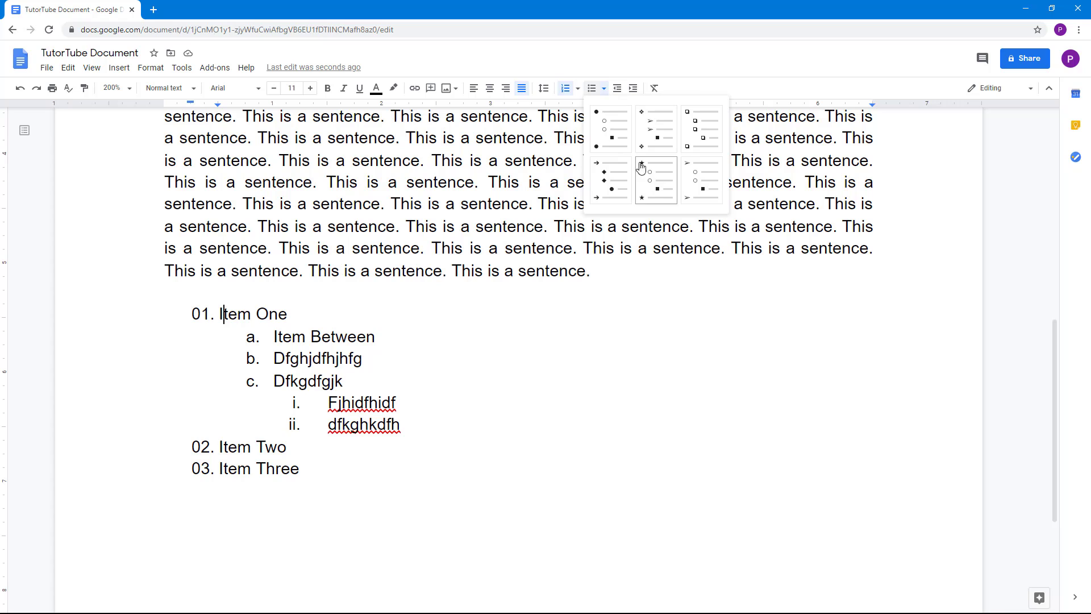
left_click(578, 89)
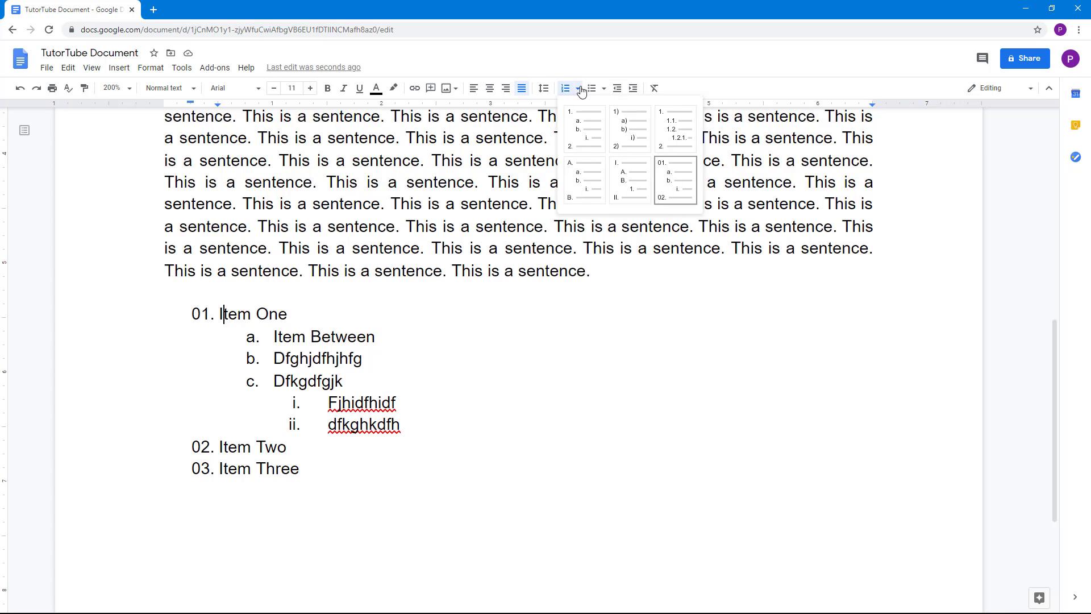
left_click(632, 195)
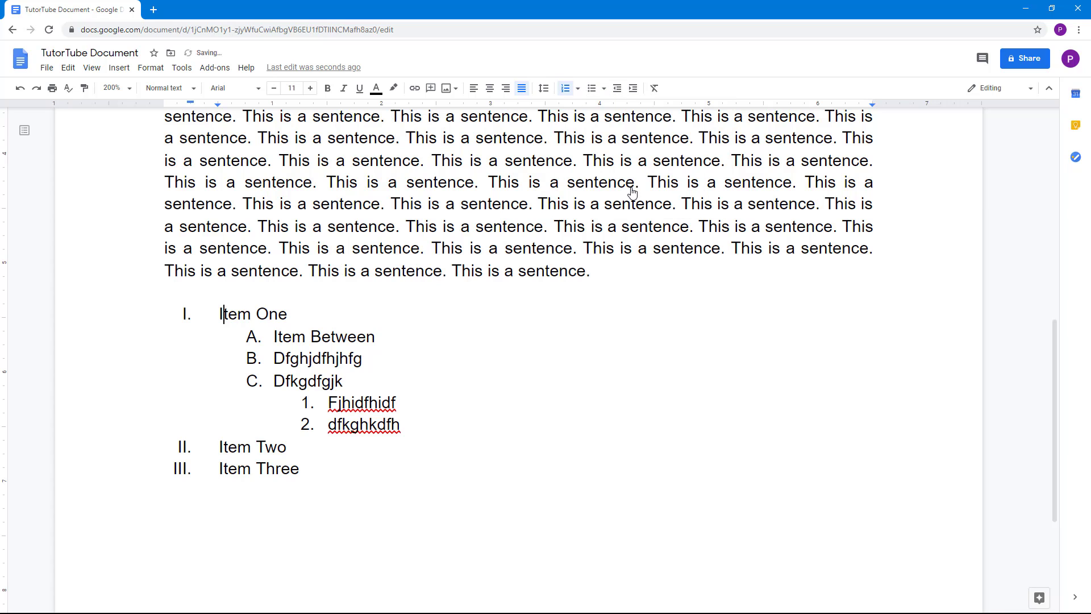
left_click(543, 88)
left_click(390, 429)
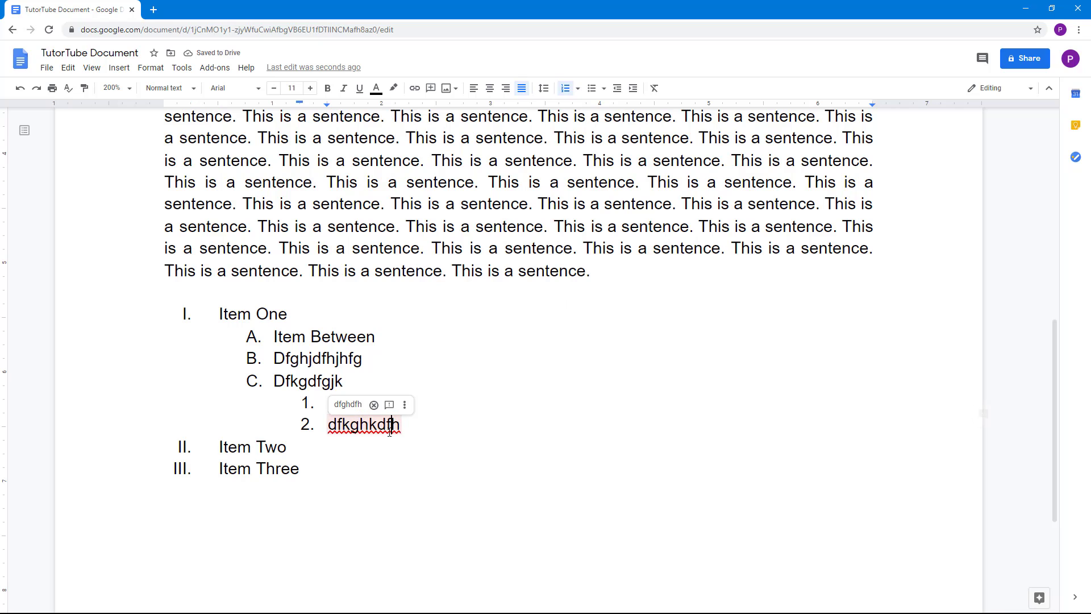
left_click(284, 380)
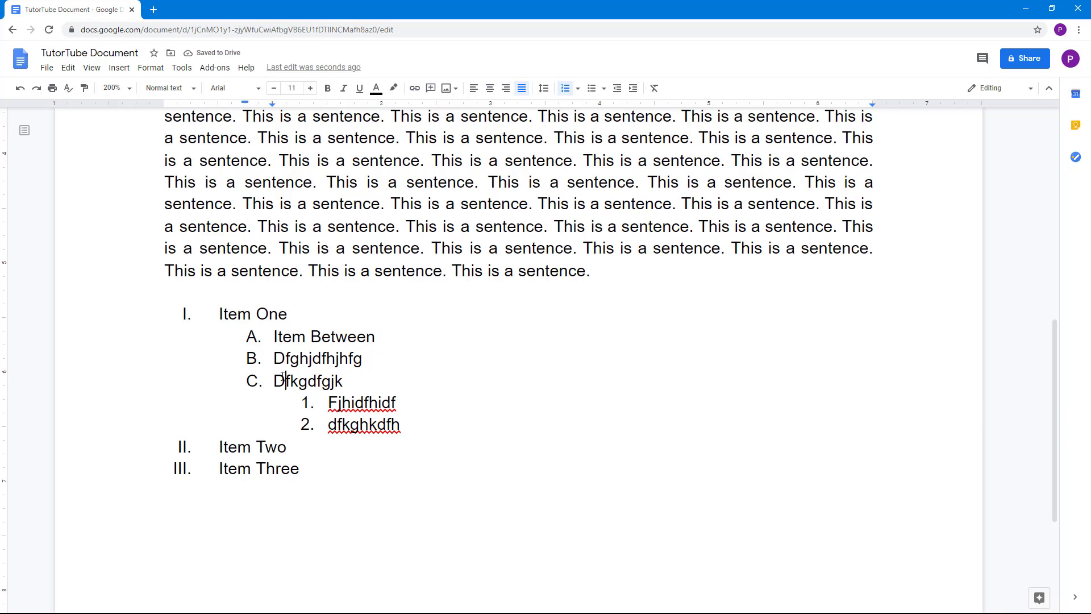
left_click(180, 446)
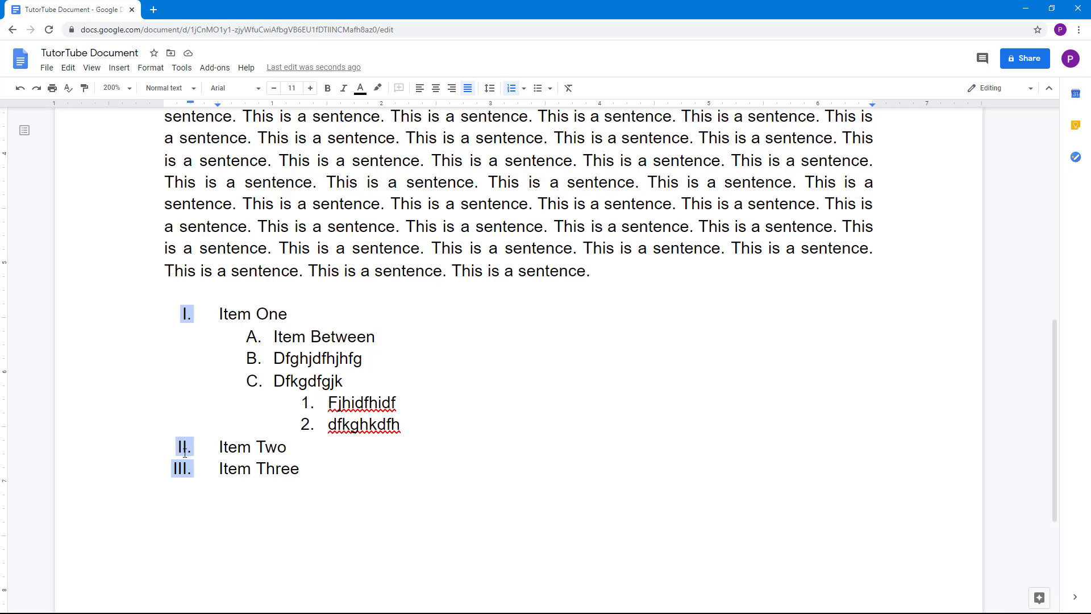
Create an unnumbered line after Item Two, trying test text, then remove it.
left_click(331, 462)
key("Return")
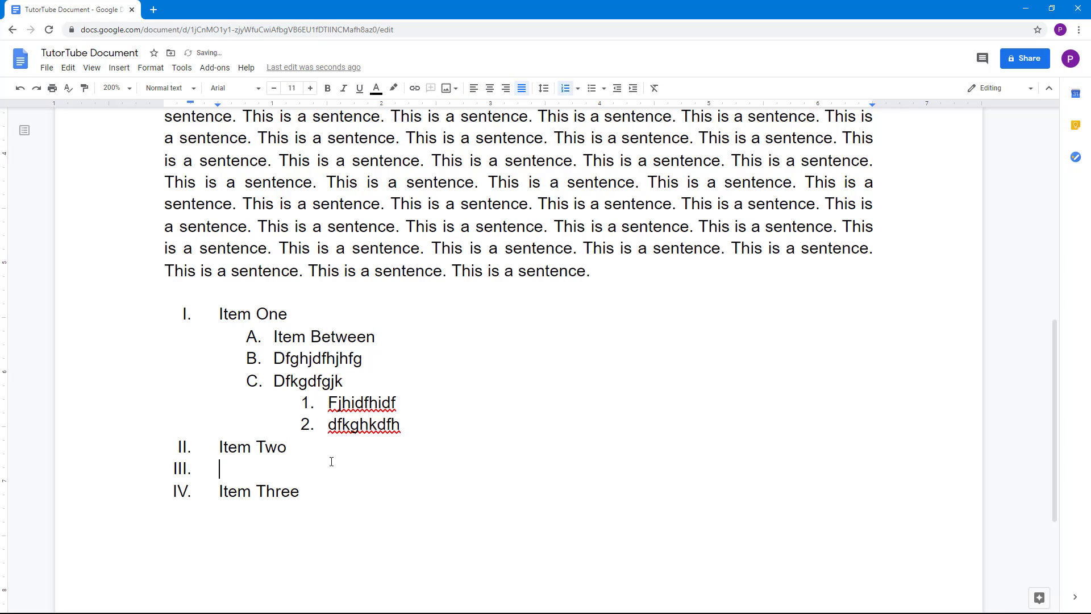
key("BackSpace")
type("dfg")
key("Return")
key("ctrl+z")
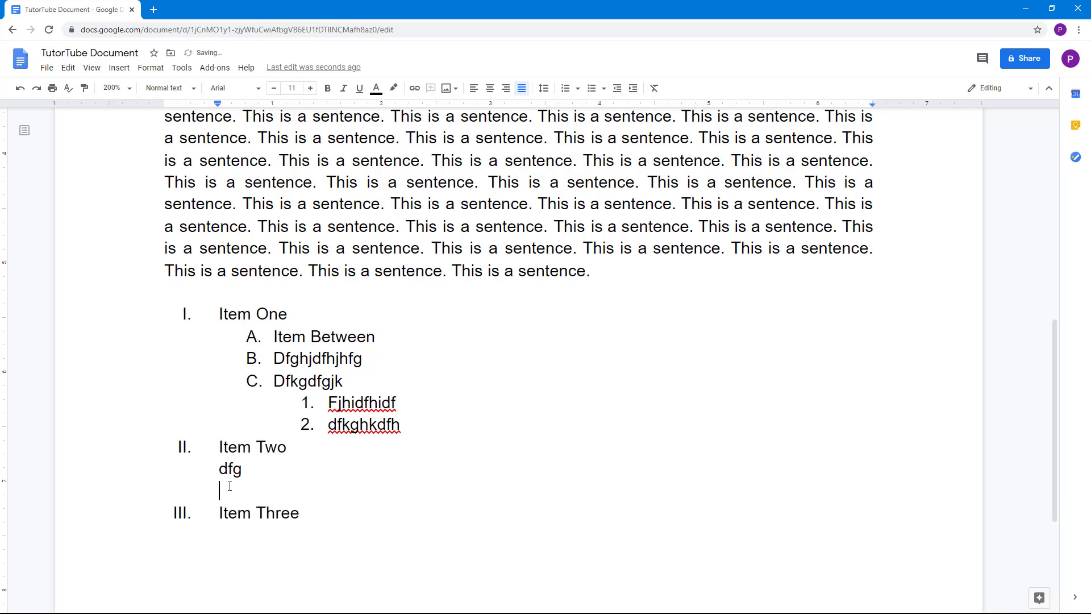
key("BackSpace")
key("BackSpace")
key("BackSpace")
key("BackSpace")
key("BackSpace")
Insert a new item after Item Two and clear its text and numeral, leaving a blank line.
key("Return")
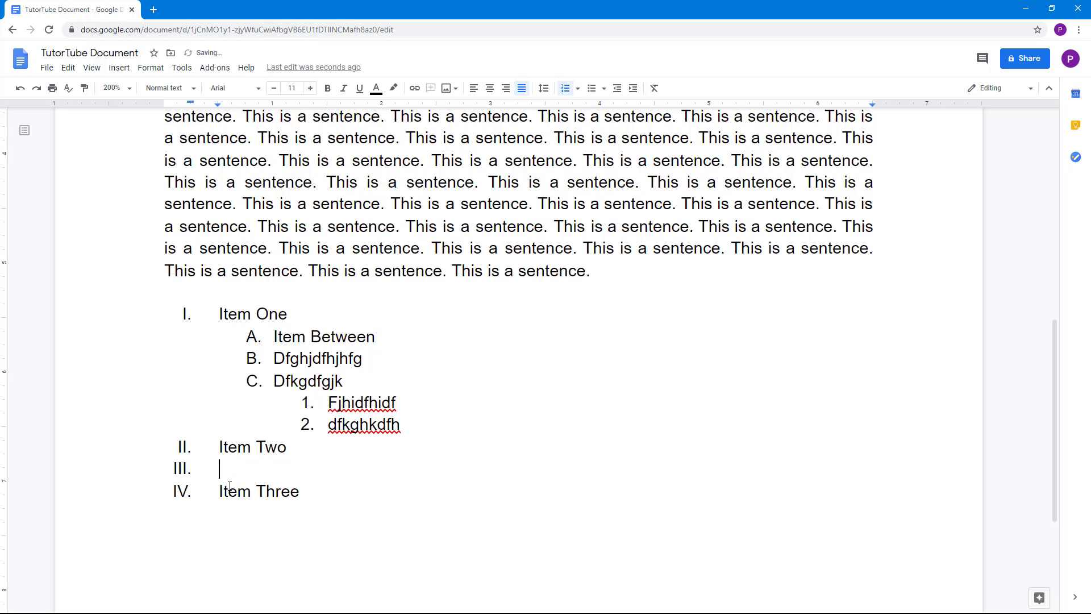
type("dfgdfg")
key("Return")
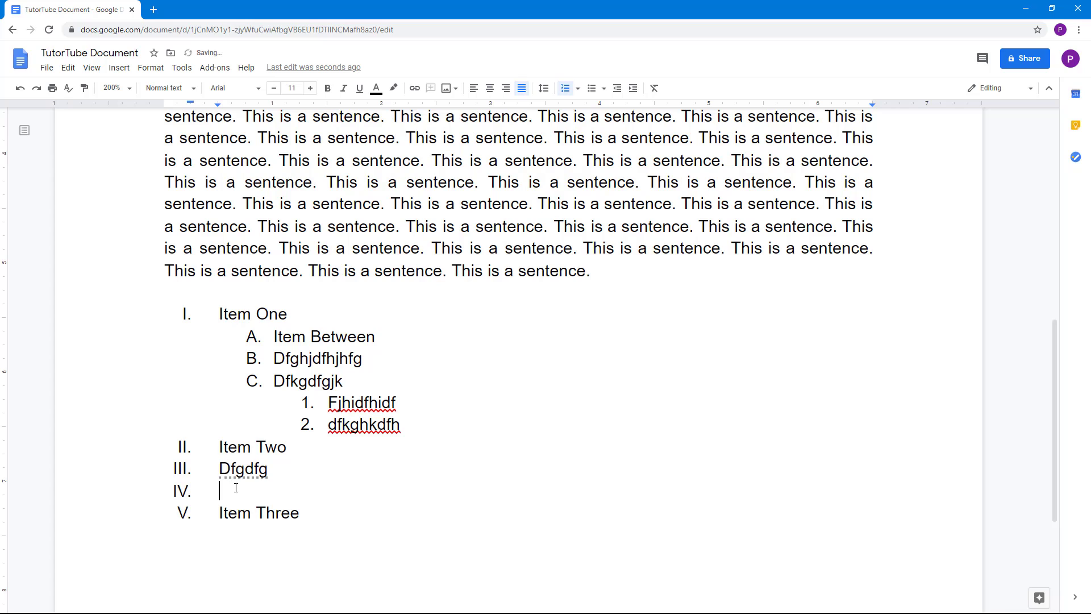
key("BackSpace")
left_click_drag(268, 470, 228, 476)
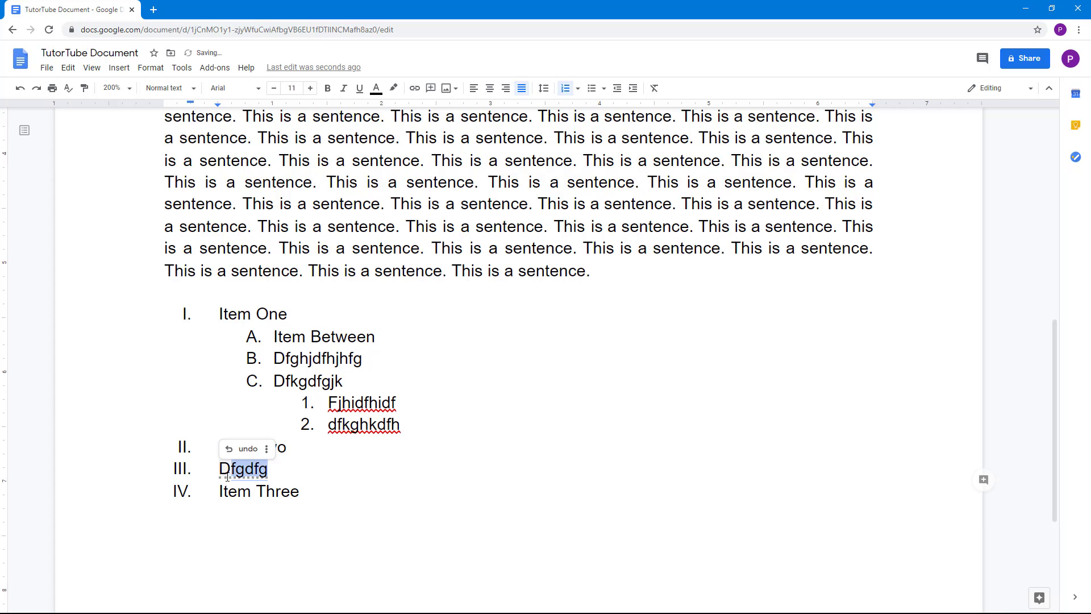
key("BackSpace")
key("BackSpace")
key("BackSpace")
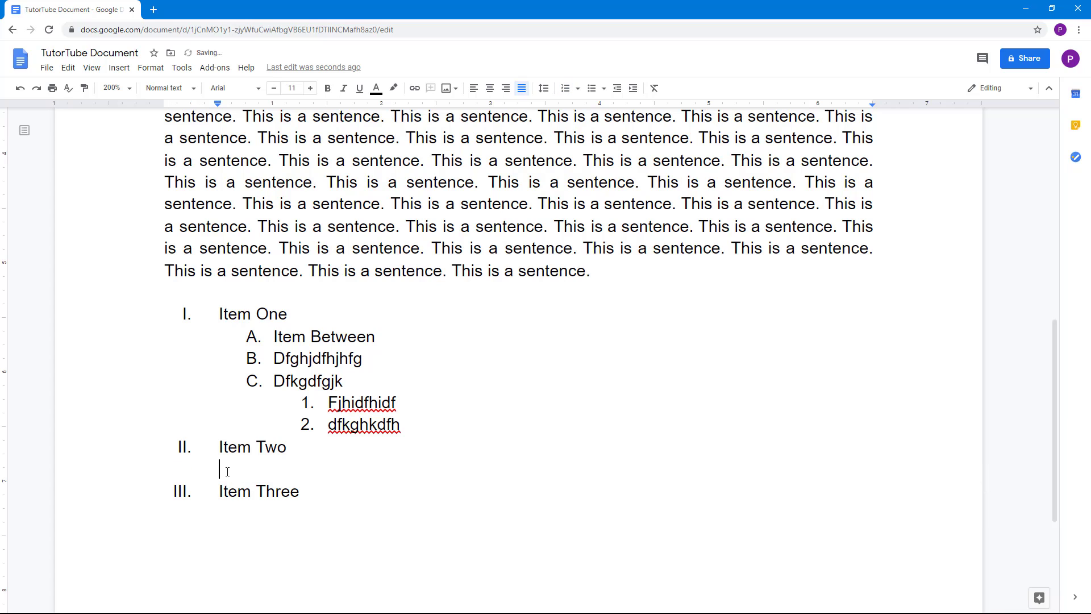
left_click(183, 490)
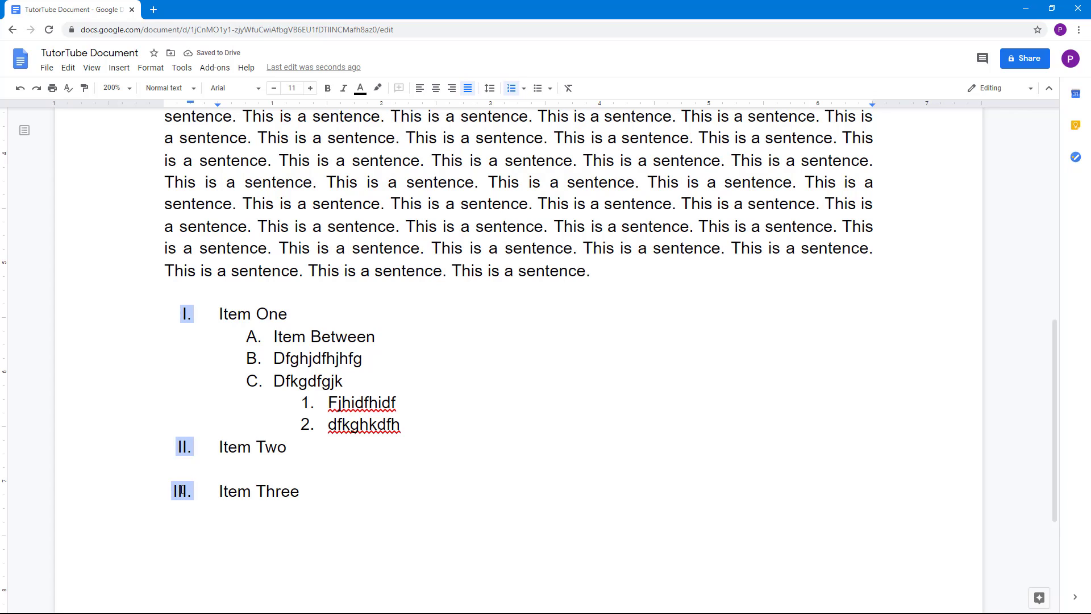
Try lettered numbering on Item Two and Item Three, then undo it, keeping II. and III.
right_click(181, 491)
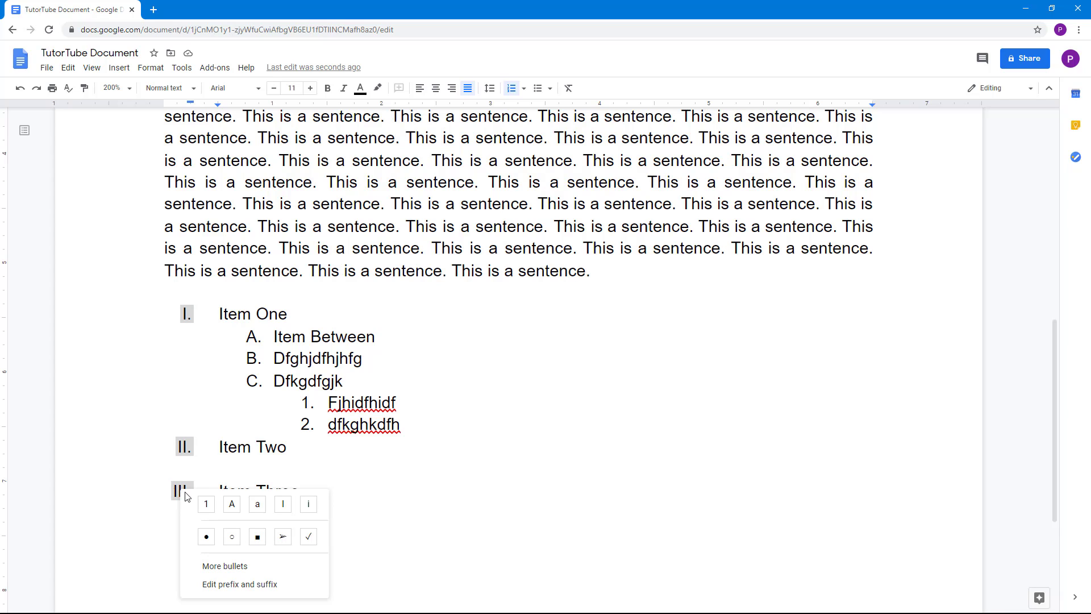
scroll(311, 444, "down", 4)
left_click(253, 275)
right_click(181, 275)
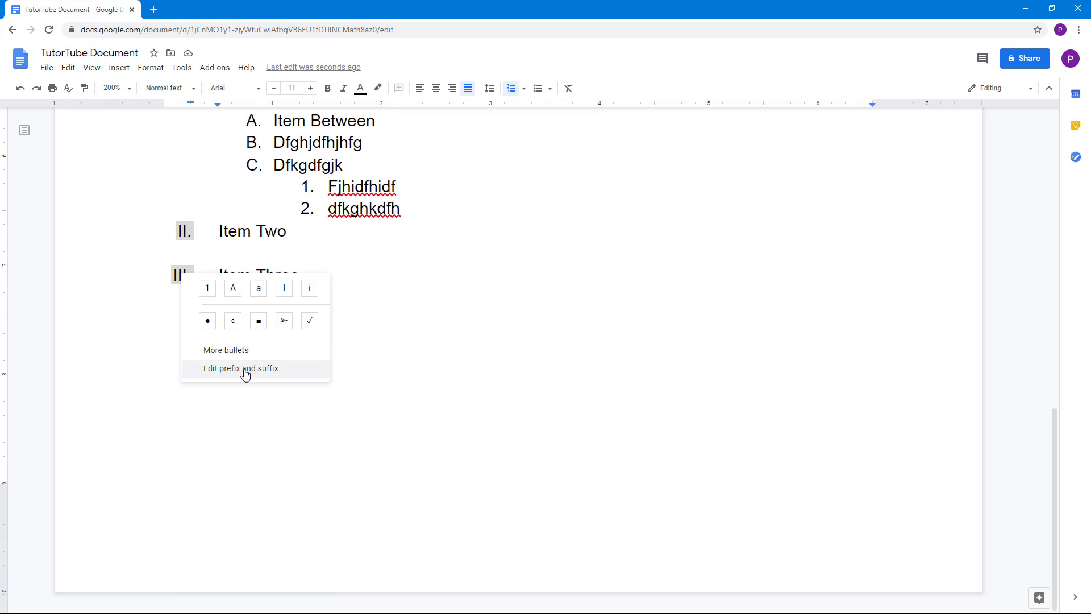
left_click(234, 287)
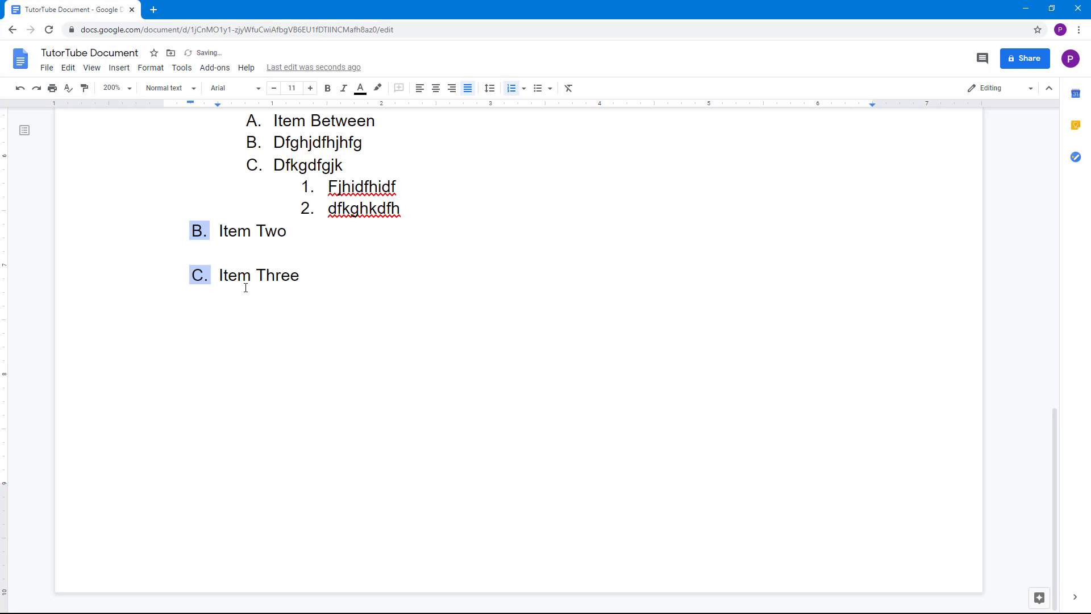
key("ctrl+z")
left_click(222, 276)
Restart numbering on Item Three so it reads I. below II. Item Two.
right_click(179, 273)
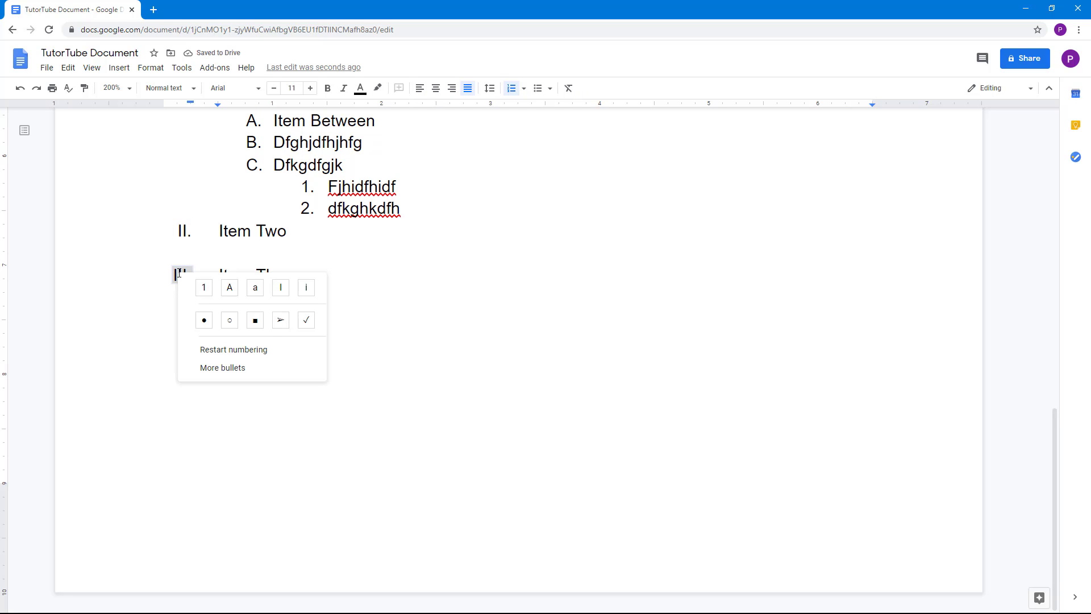
left_click(241, 351)
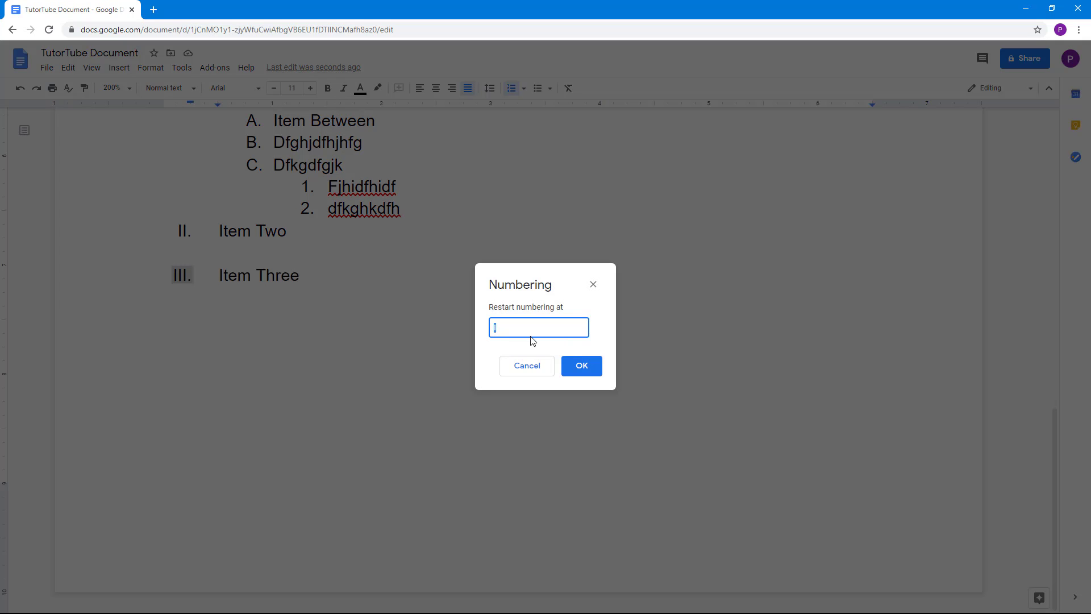
left_click(579, 368)
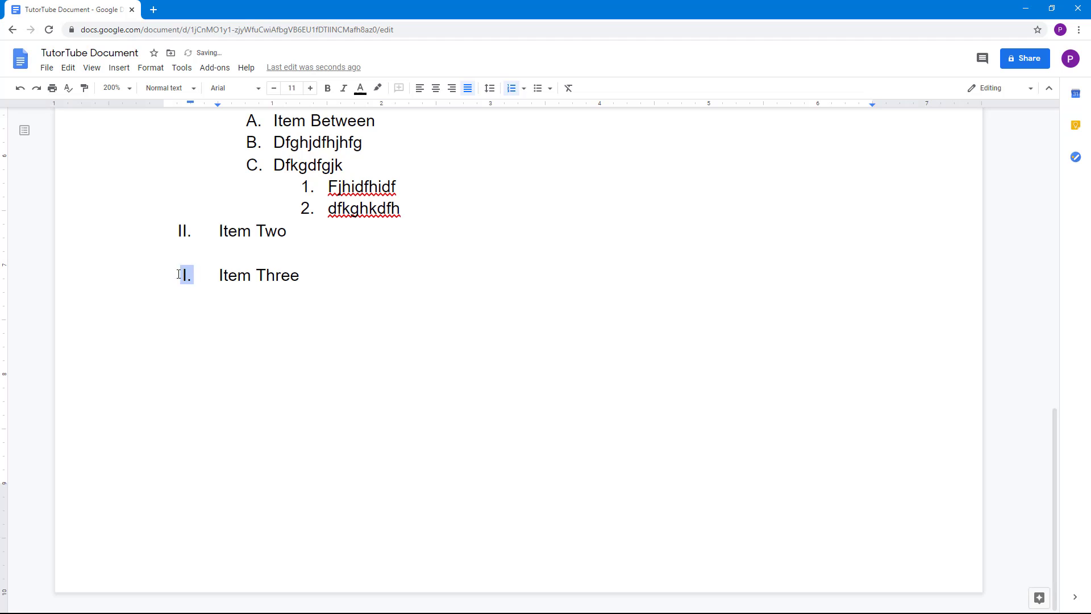
scroll(248, 331, "up", 2)
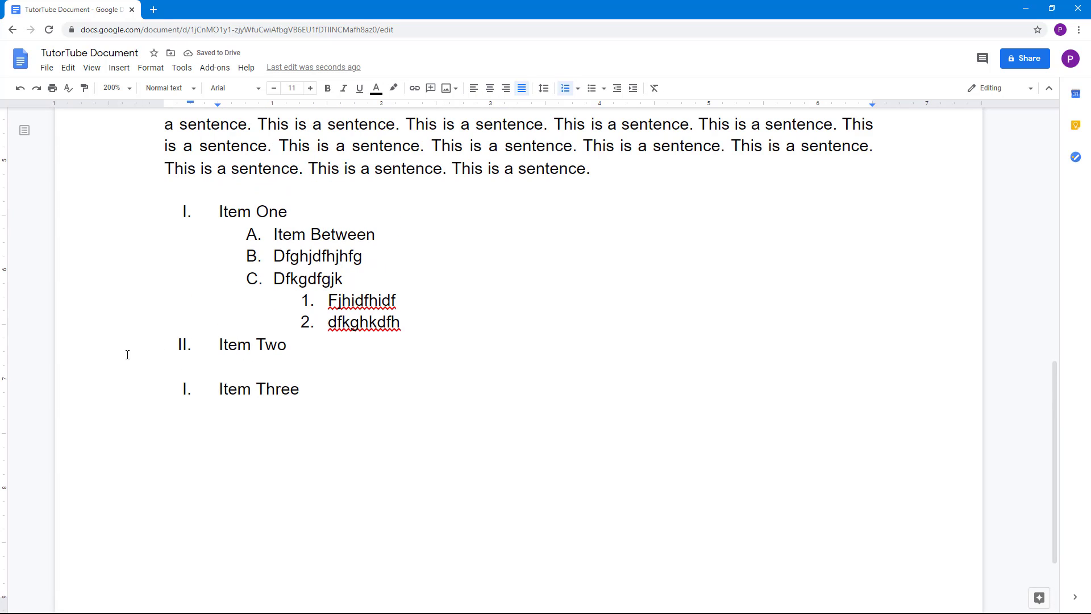
left_click_drag(326, 382, 103, 391)
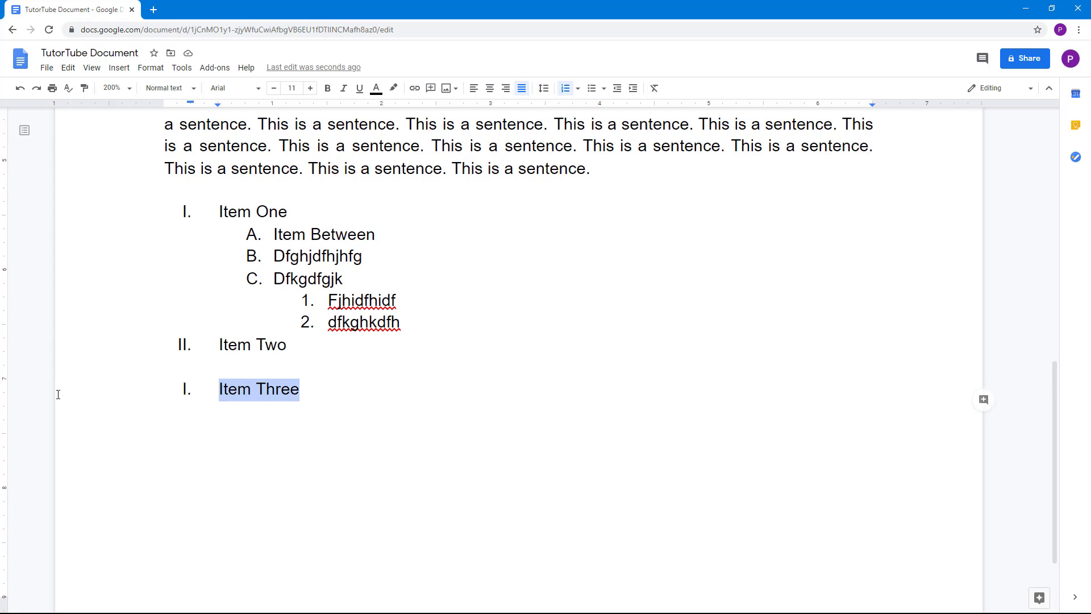
Delete Item Three and convert the remaining list to bullets with star top-level bullets.
key("BackSpace")
key("BackSpace")
key("BackSpace")
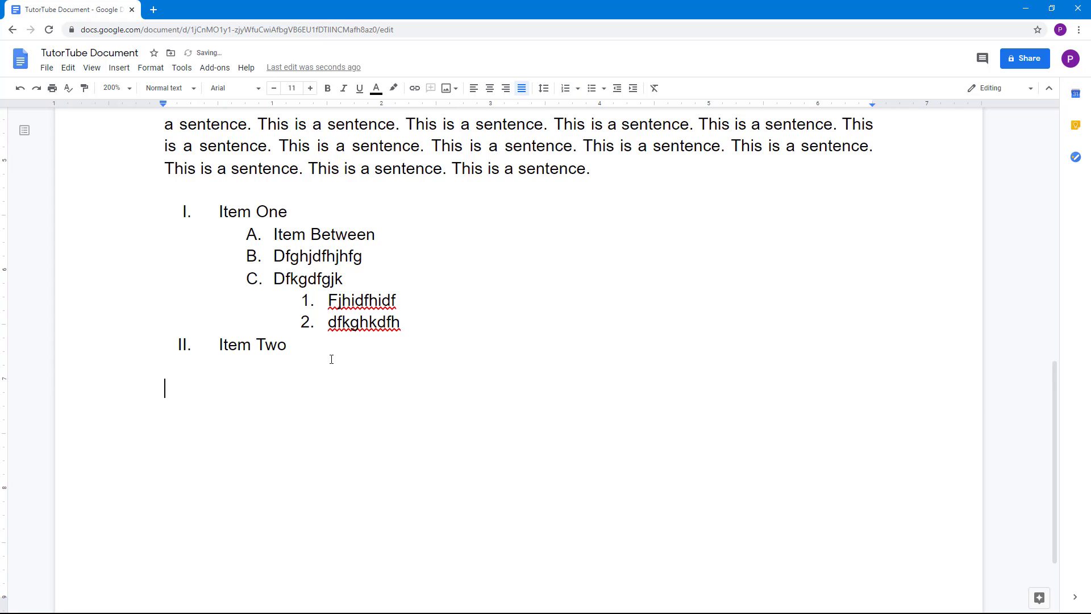
left_click_drag(331, 358, 219, 211)
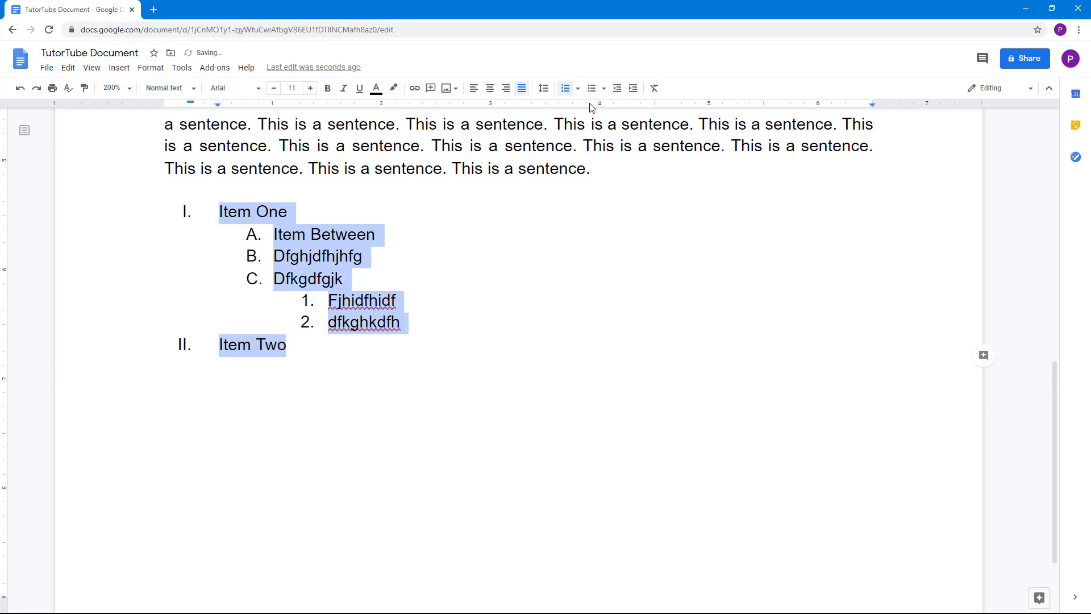
left_click(592, 88)
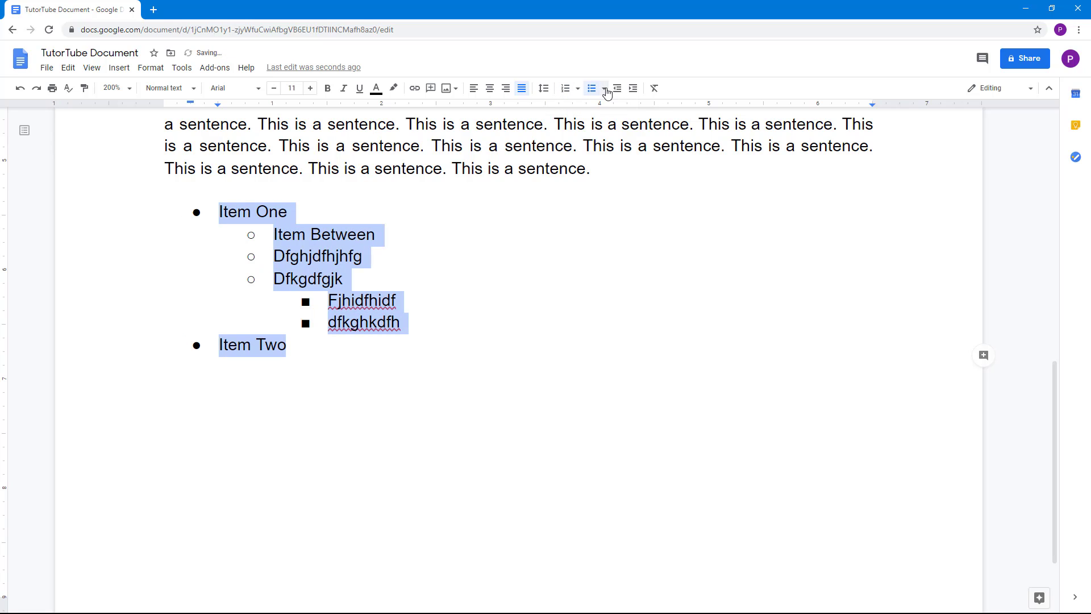
left_click(604, 89)
left_click(661, 185)
left_click(242, 363)
Change the top-level bullets to filled dots and the second-level bullets to checkmarks.
left_click(199, 210)
right_click(198, 211)
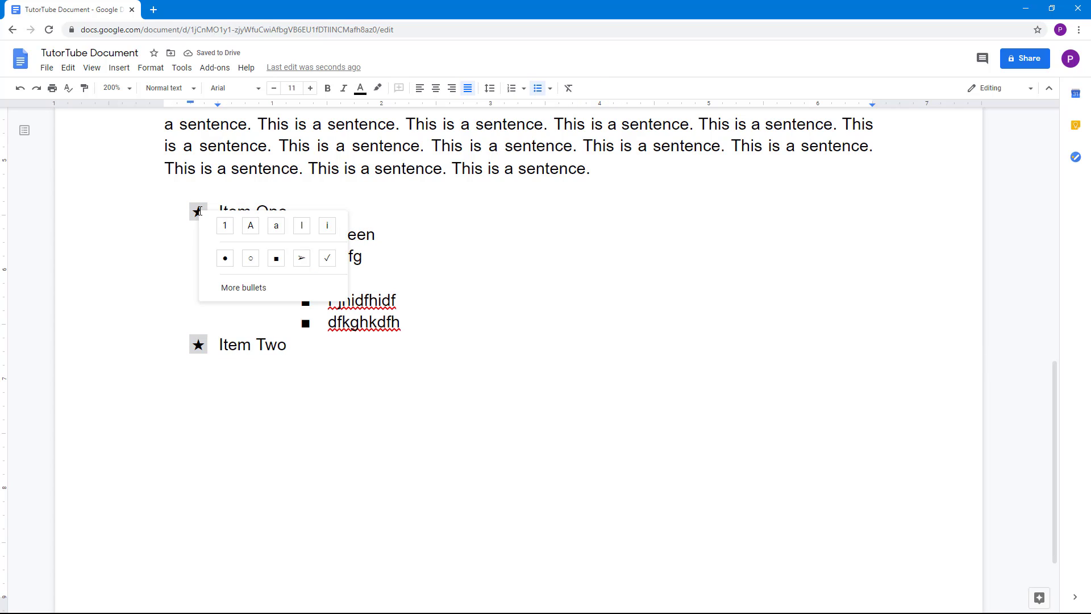
left_click(226, 258)
left_click(251, 235)
right_click(252, 234)
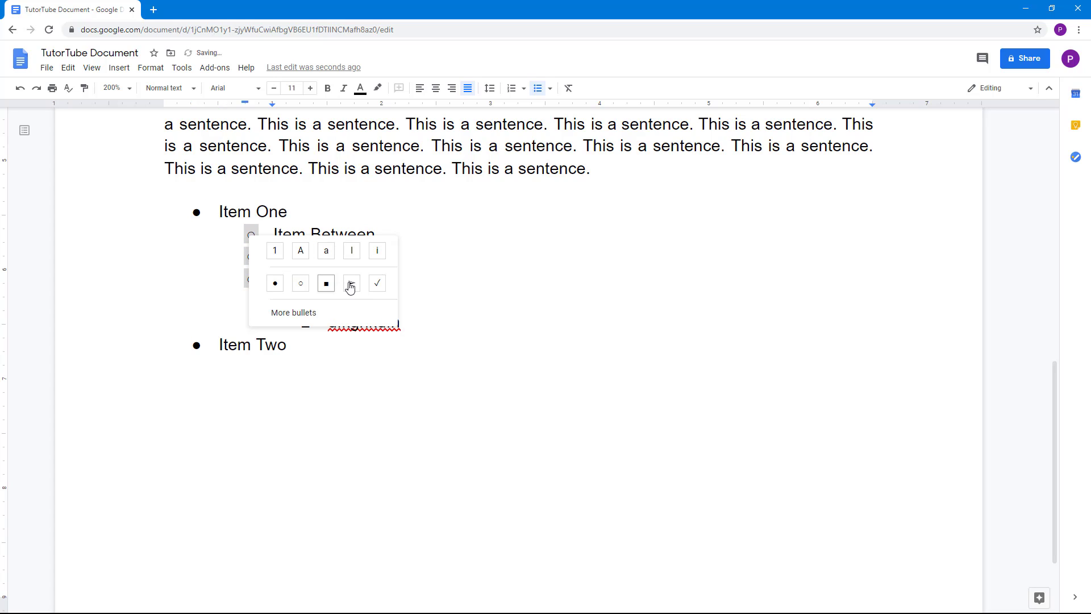
left_click(378, 285)
Open the More bullets special-character picker for the third-level bullets.
left_click(305, 301)
right_click(305, 302)
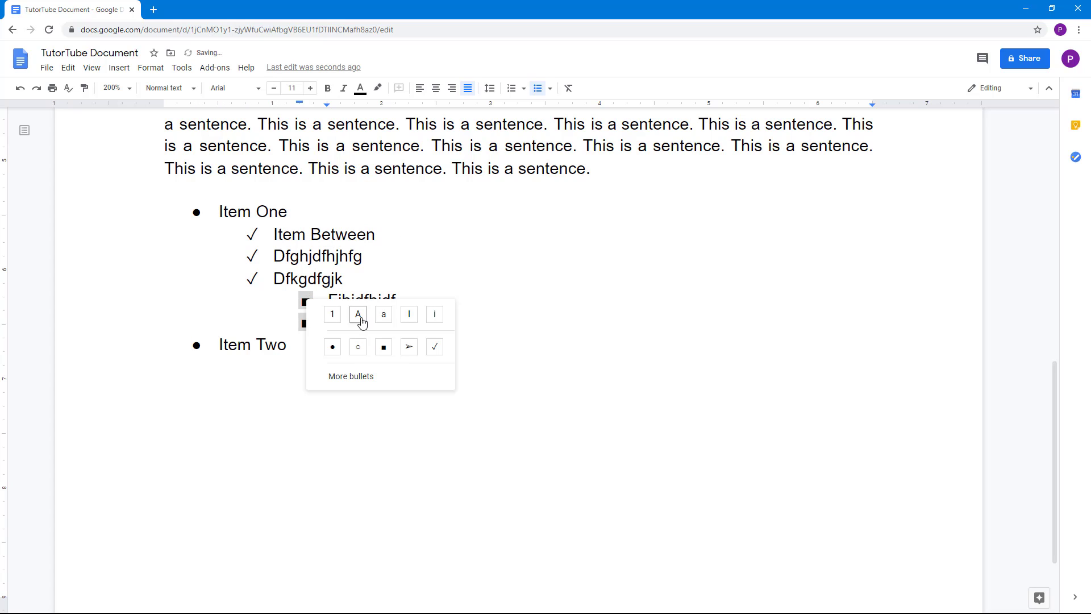
left_click(362, 378)
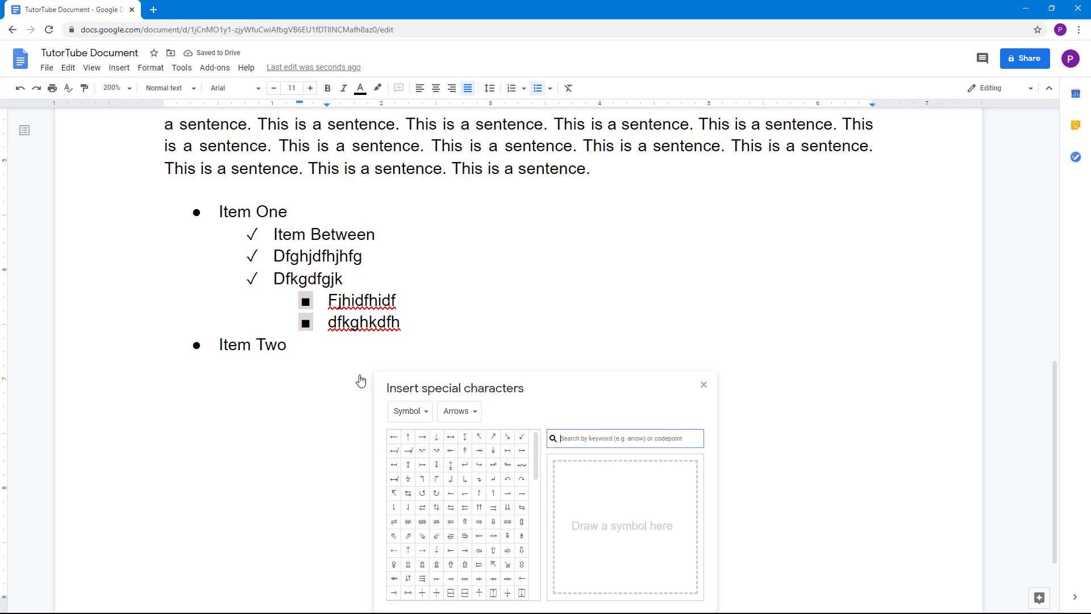
Pick the Arabic-Indic digit one from the Number category as the third-level bullet, then close the picker.
scroll(464, 495, "down", 5)
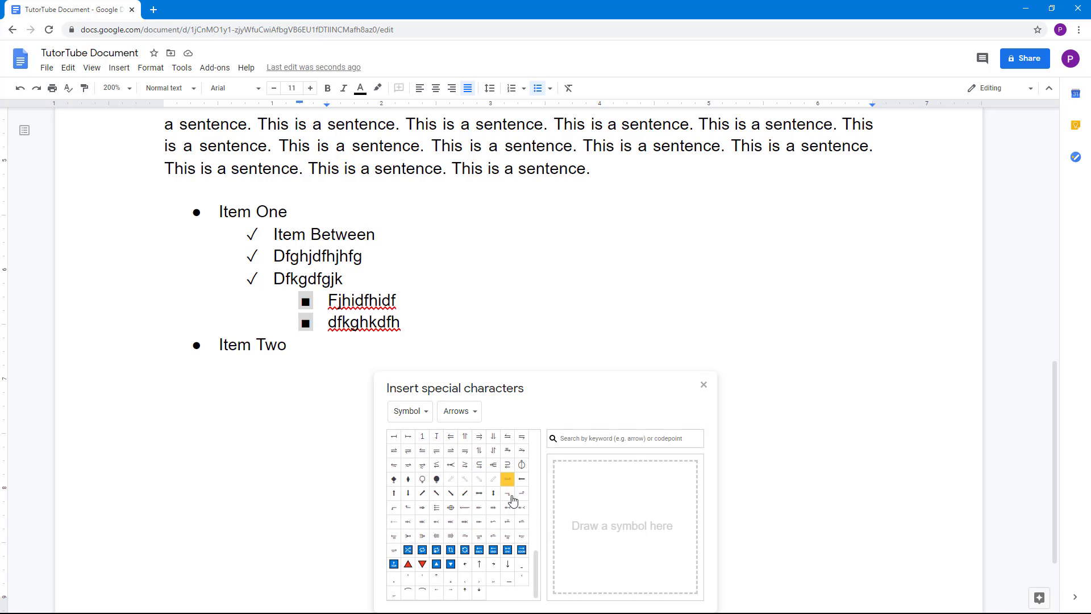
scroll(453, 490, "down", 2)
scroll(472, 477, "up", 10)
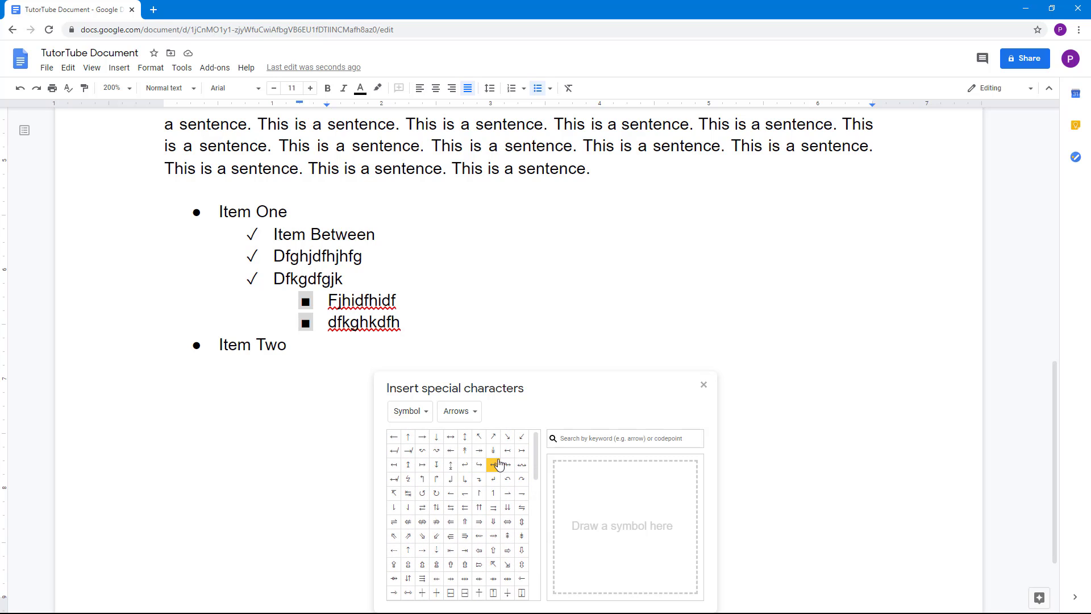
left_click(423, 417)
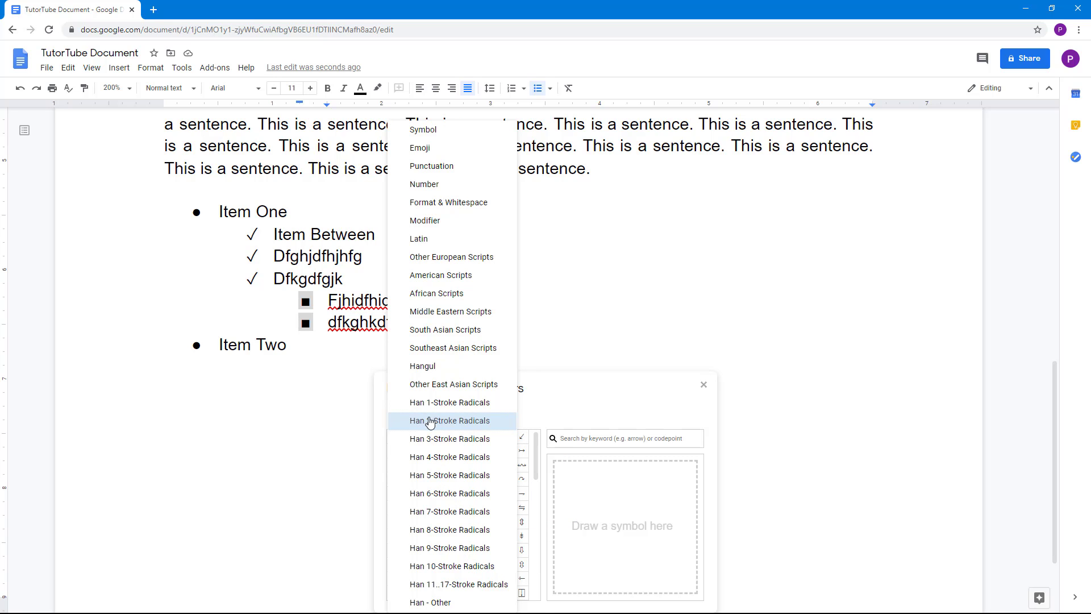
left_click(424, 183)
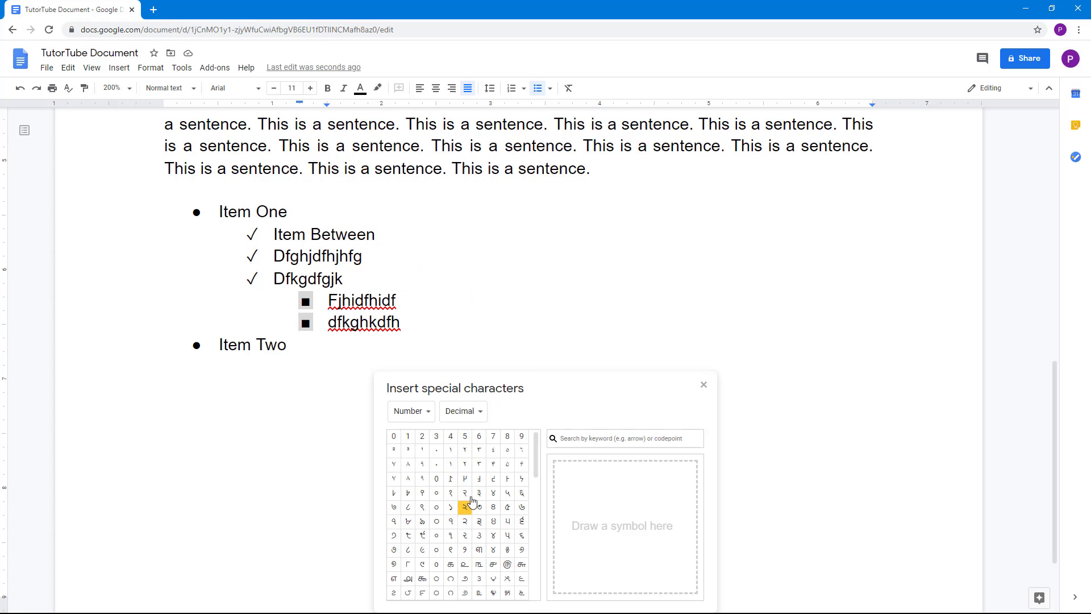
left_click(451, 449)
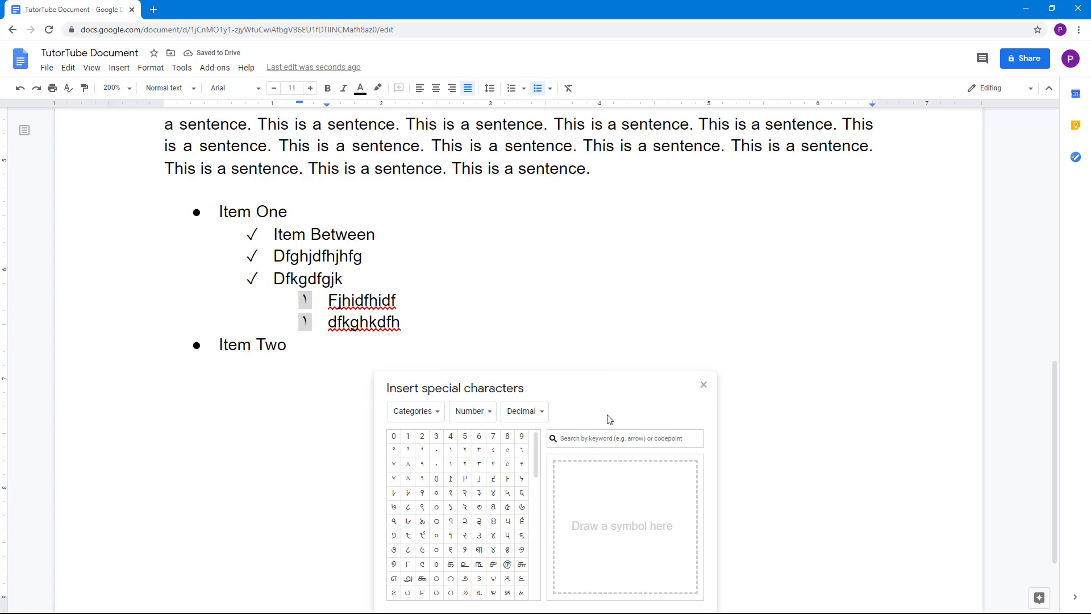
left_click(704, 386)
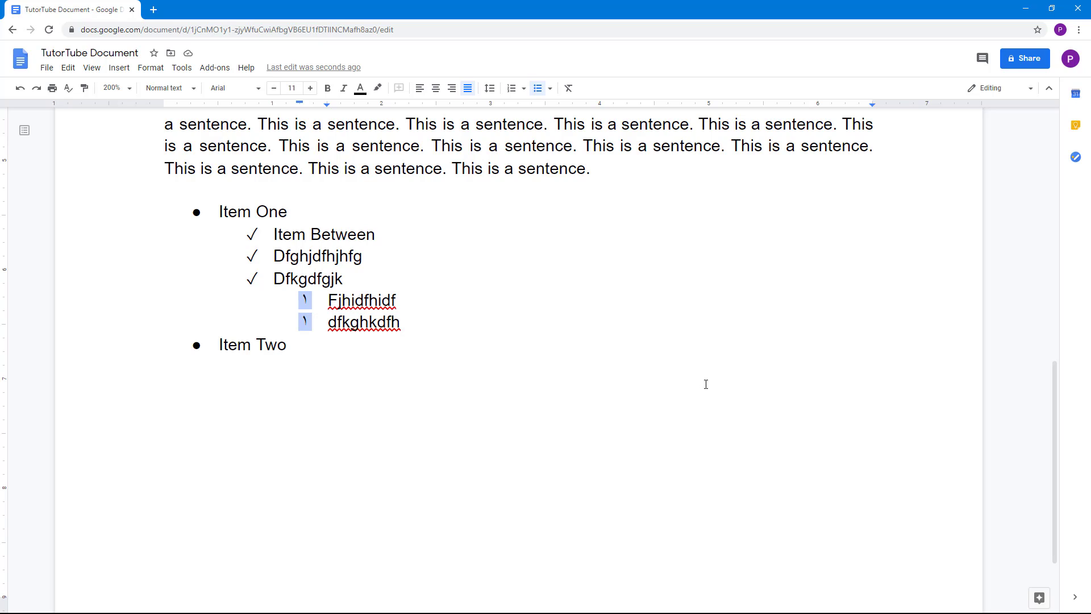